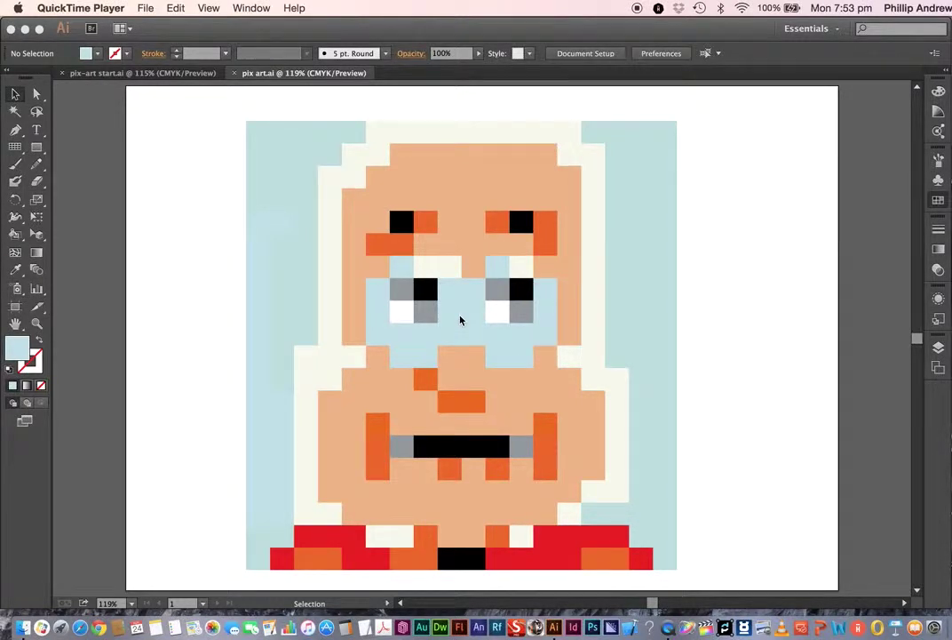
Examine how the finished pixel portrait is built by showing and hiding its pix art, image and square layers.
left_click(936, 349)
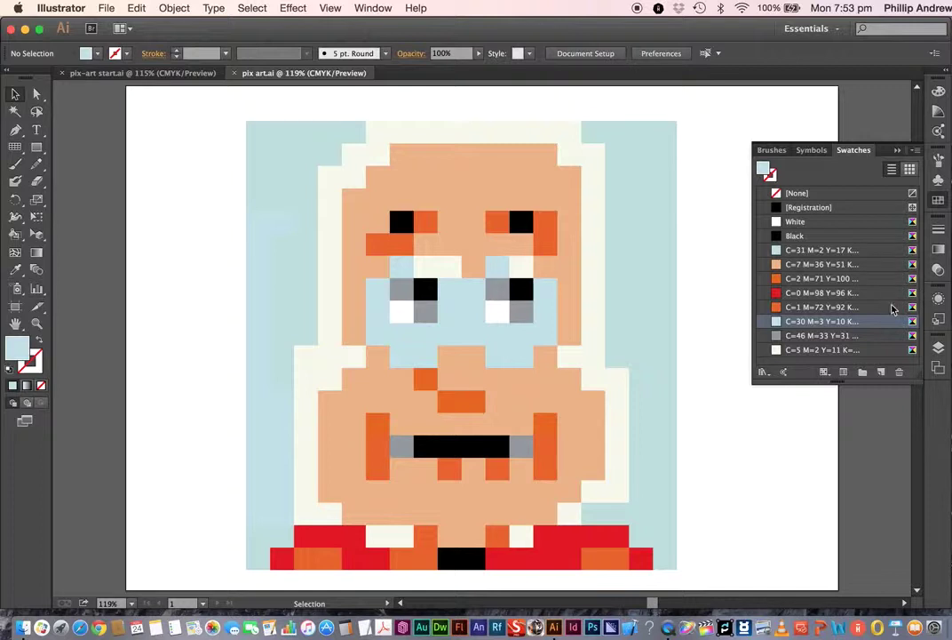
left_click(939, 349)
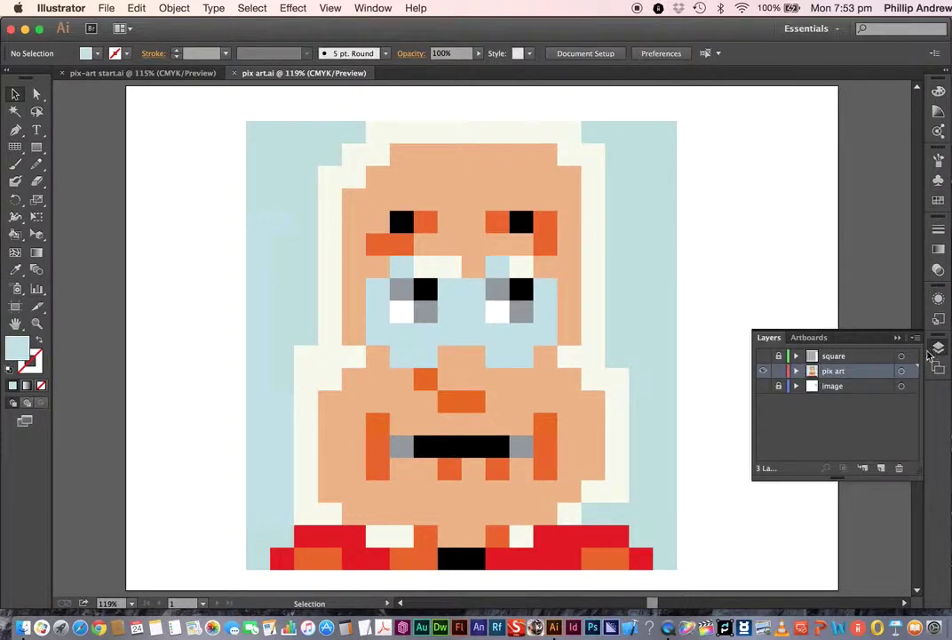
left_click(765, 374, "super")
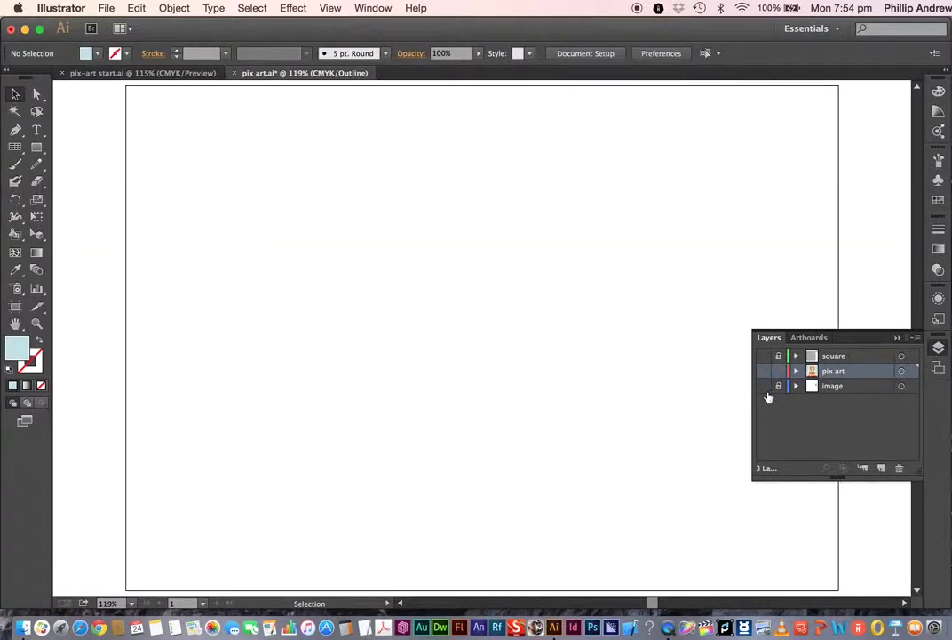
left_click(764, 387)
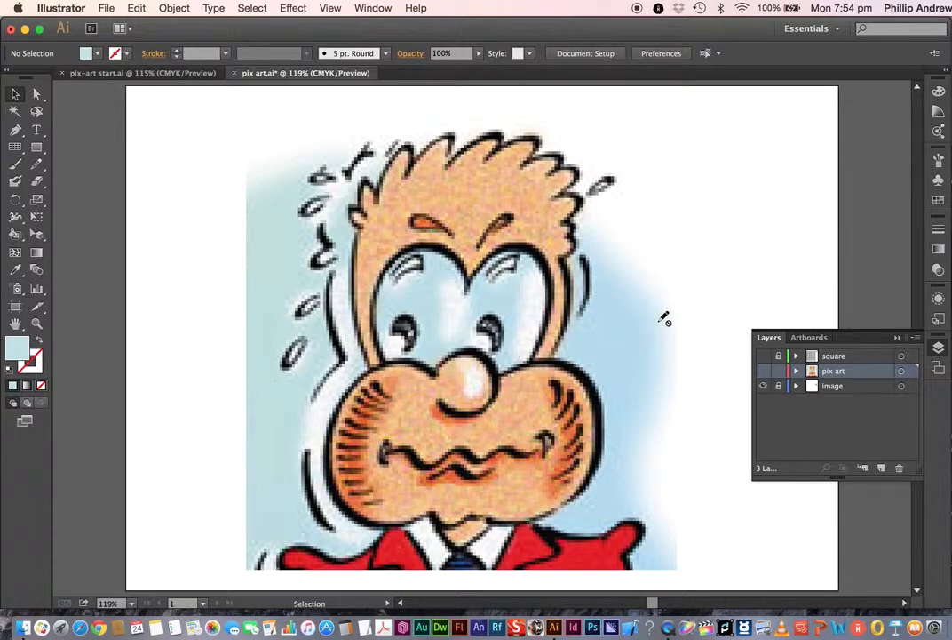
left_click(762, 384)
left_click(763, 356)
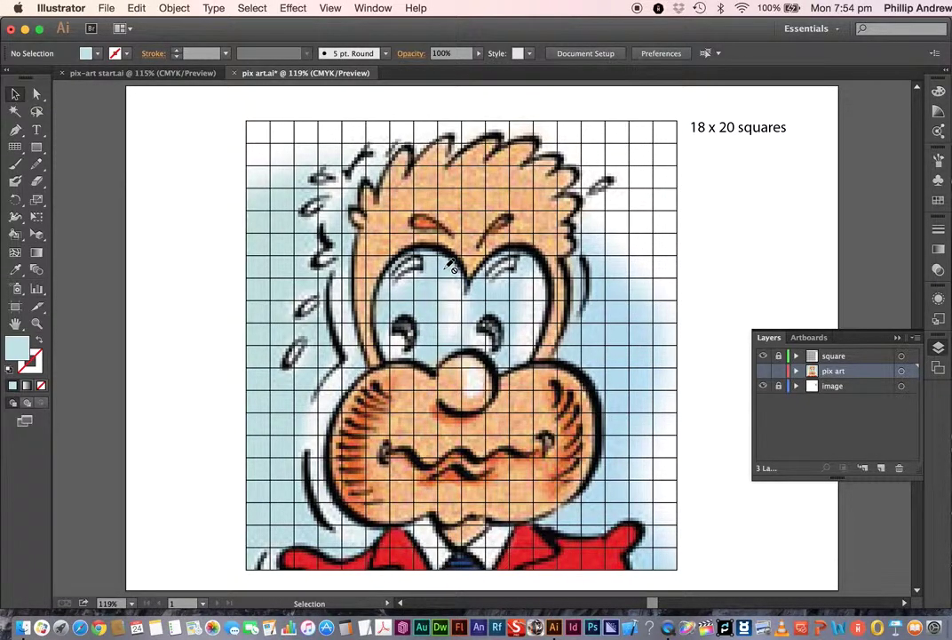
left_click(764, 372)
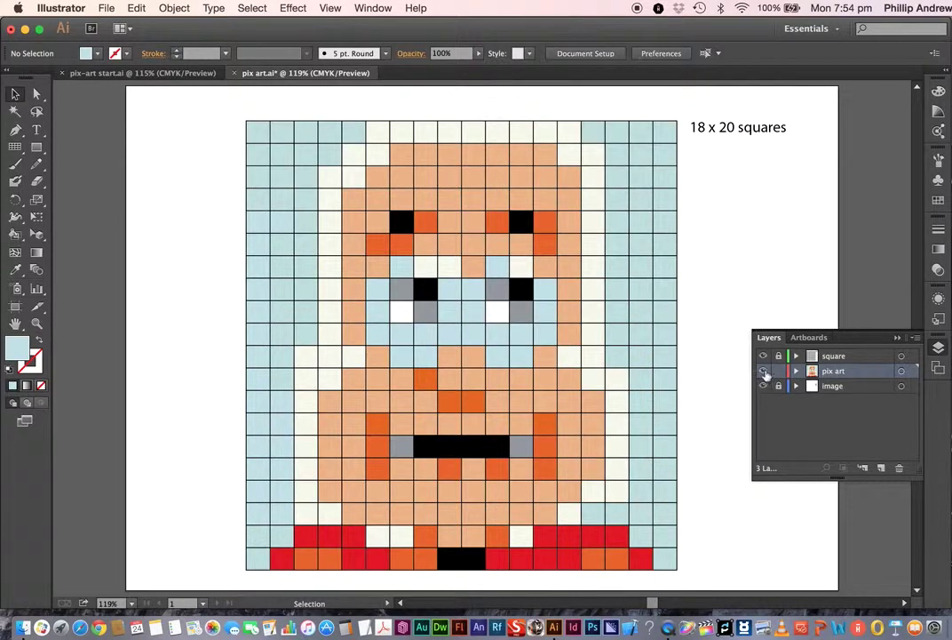
left_click(762, 356)
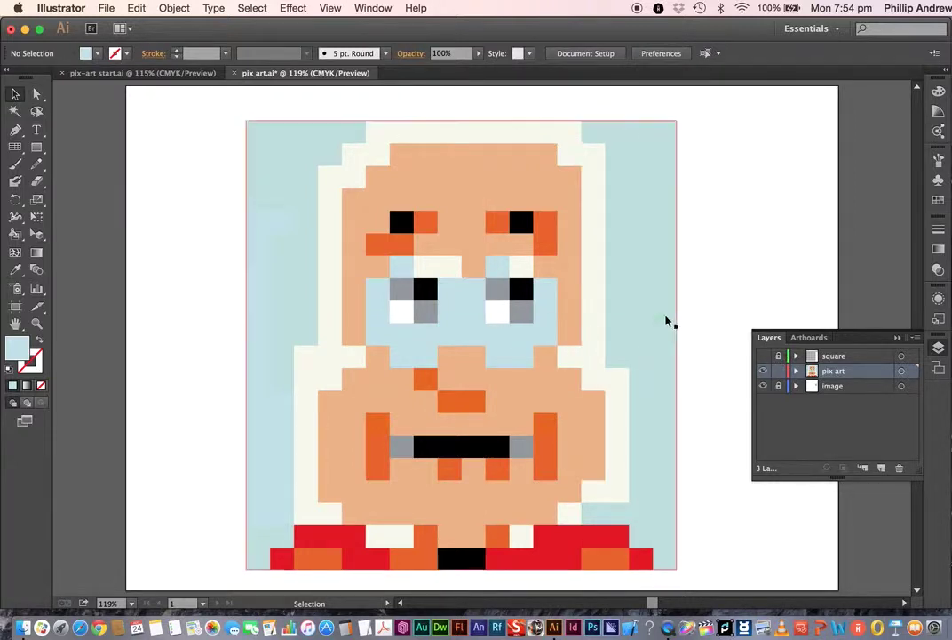
Switch to the pix-art start.ai document, lock the base grid layer, and preview the grid before hiding it again.
left_click(138, 73)
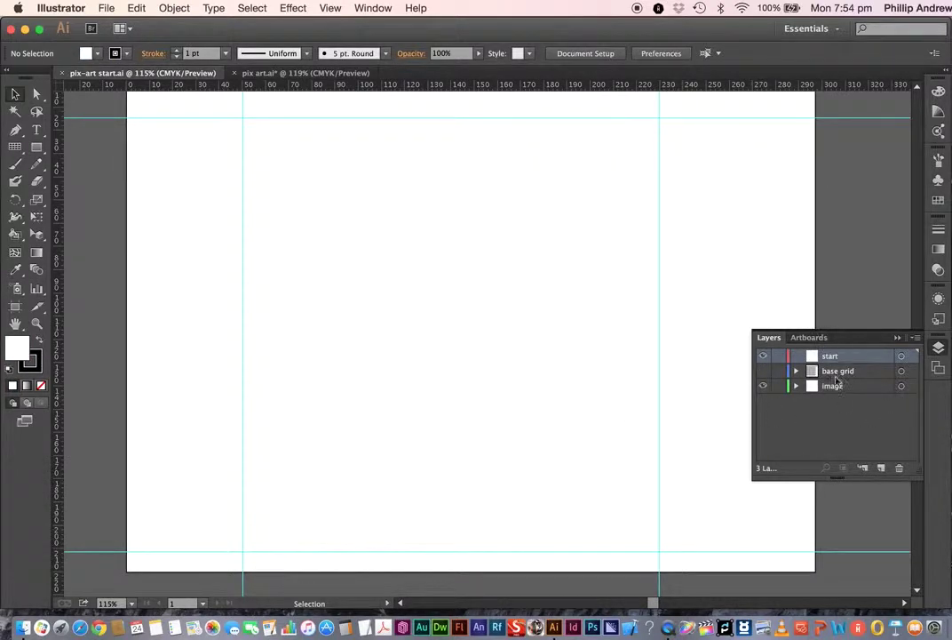
left_click(764, 371)
left_click(764, 371)
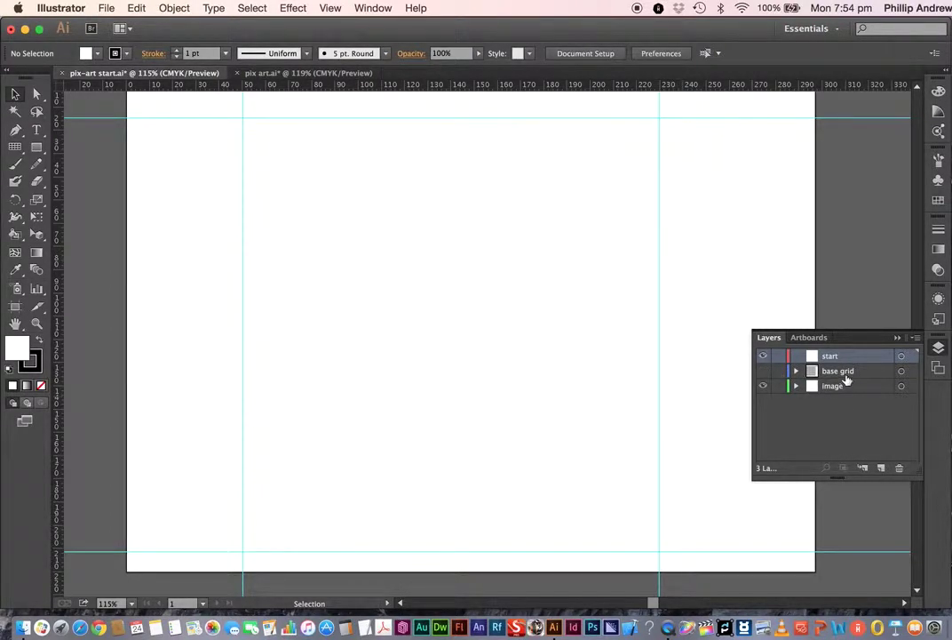
left_click(780, 372)
left_click(763, 372)
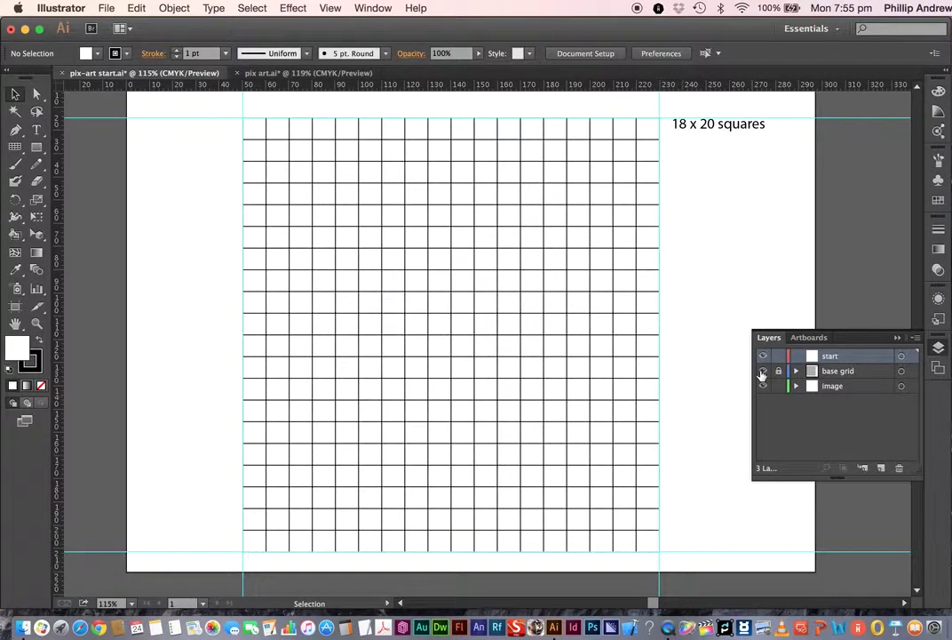
left_click(762, 372)
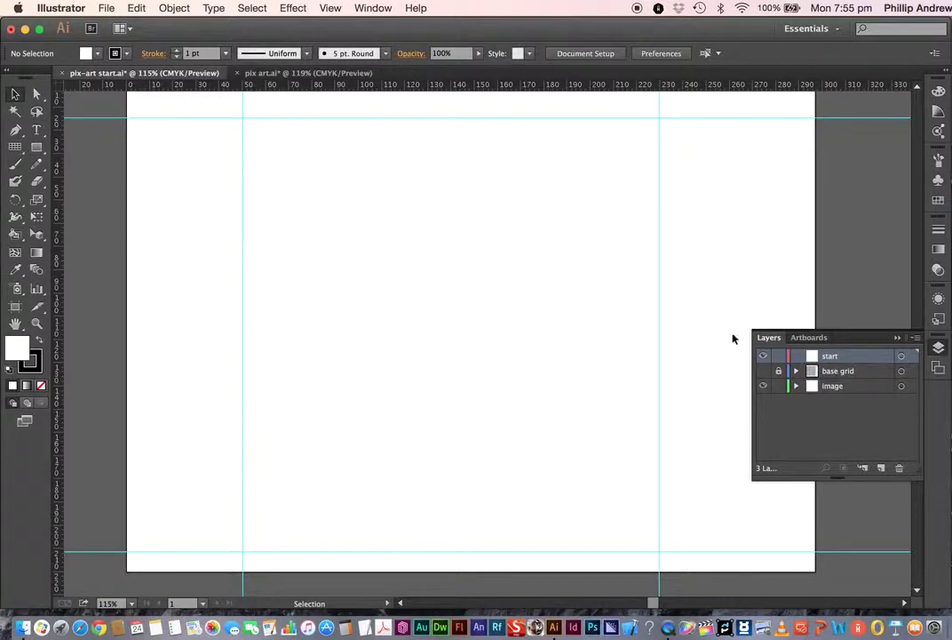
Place Chip&Chuck.jpg from the Design 1c files folder onto the artboard in the image layer.
left_click(831, 389)
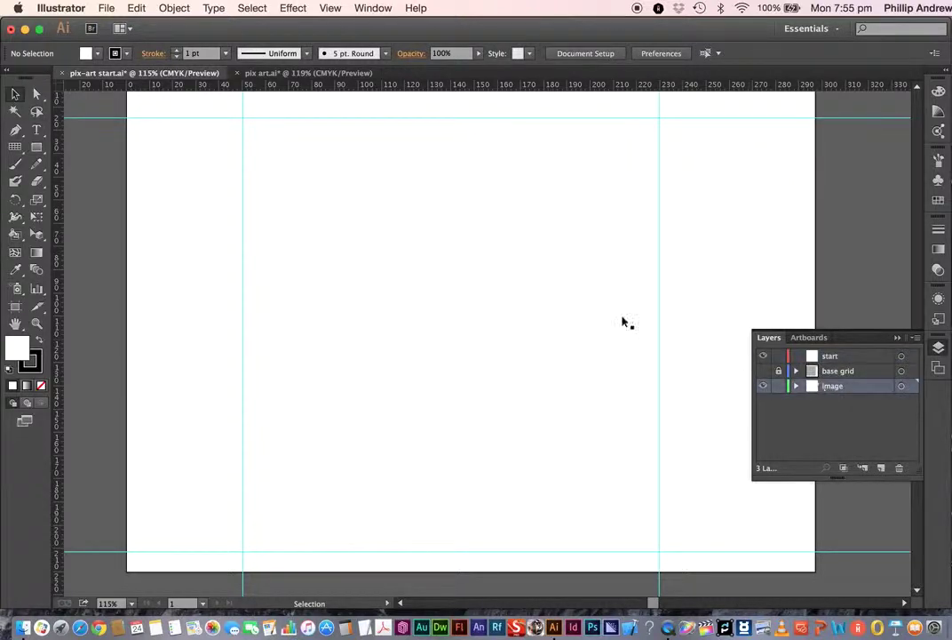
left_click(114, 11)
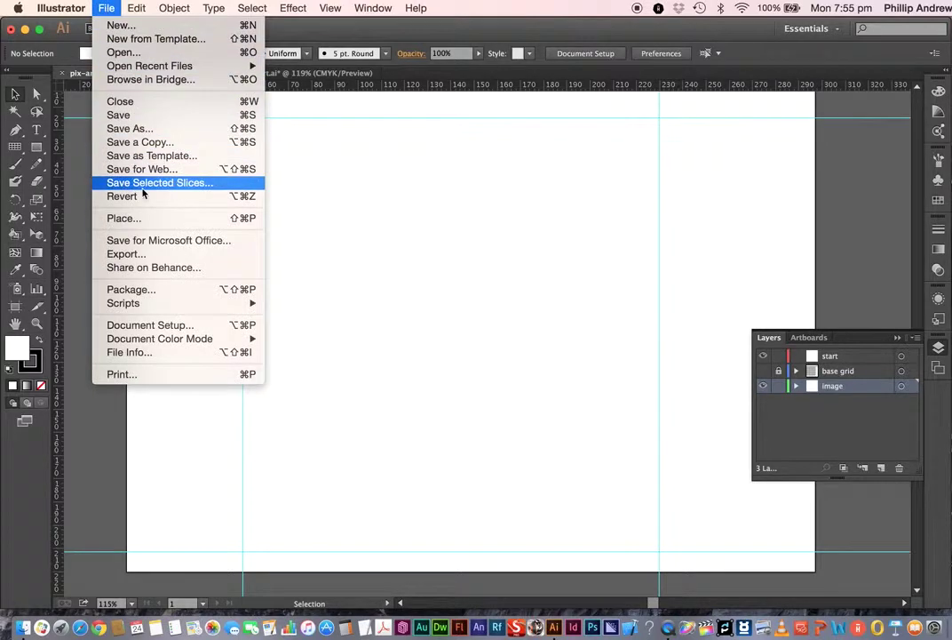
left_click(139, 219)
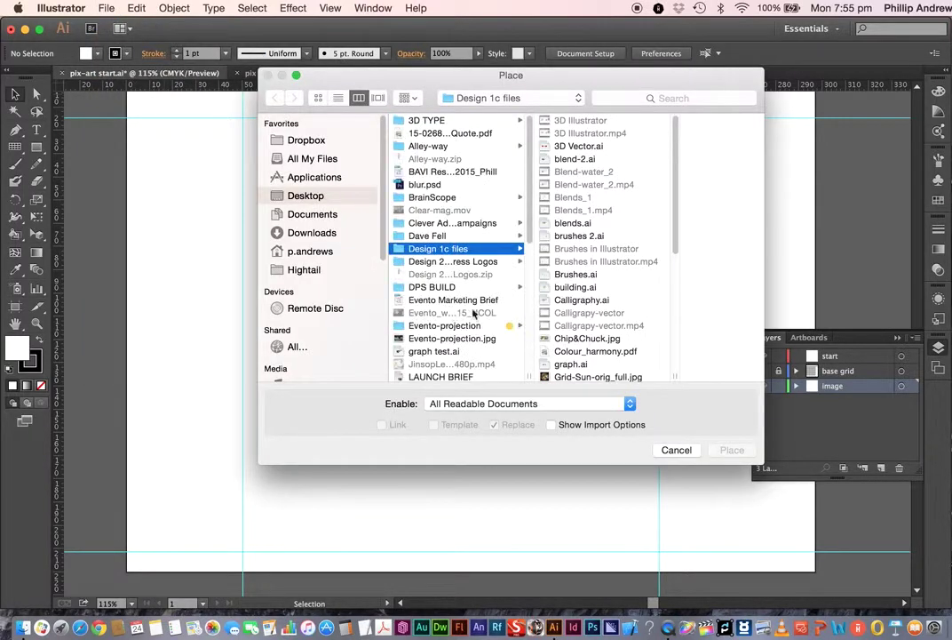
left_click(584, 341)
left_click(731, 452)
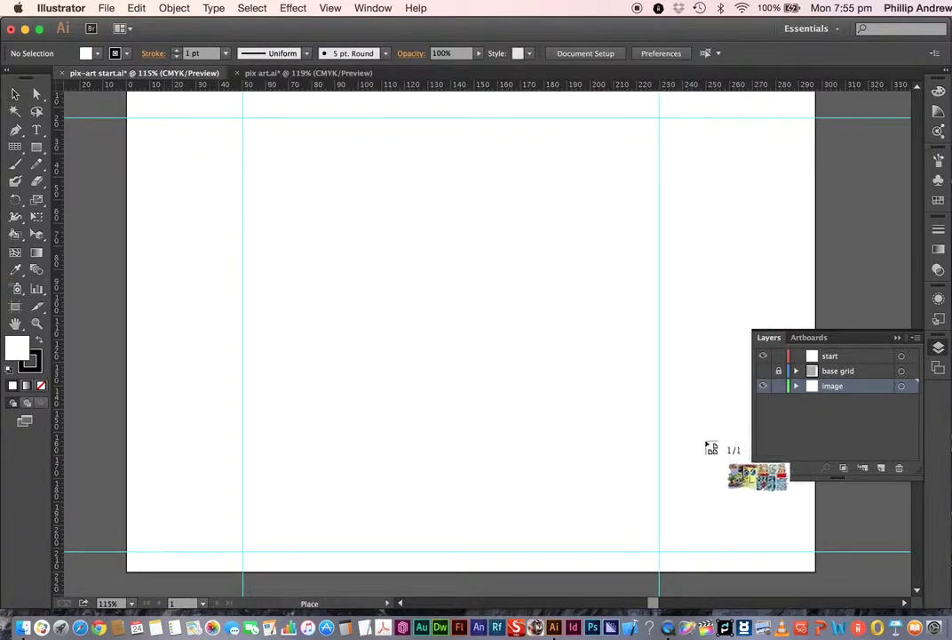
left_click(156, 281)
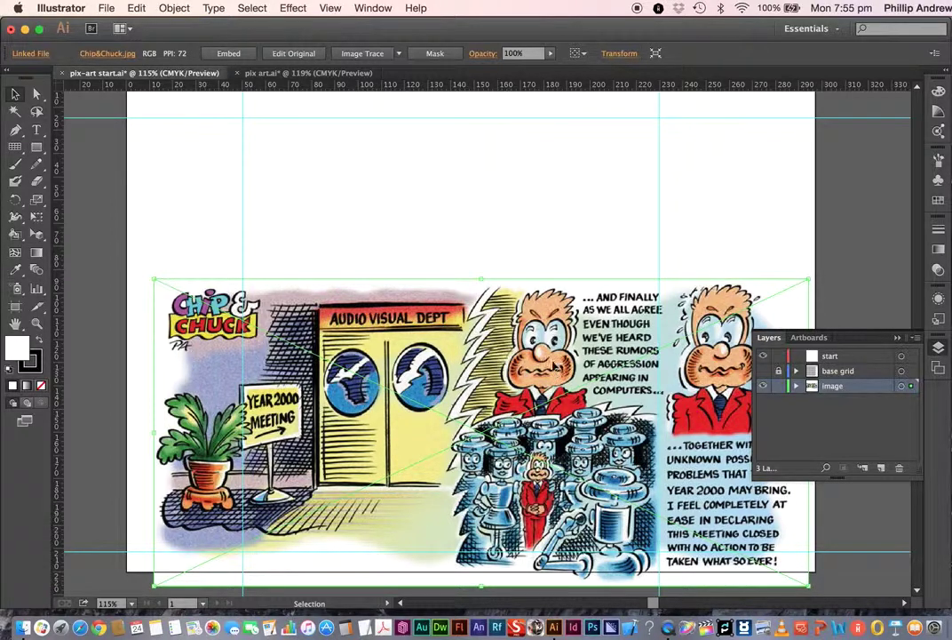
Enlarge and reposition the placed comic strip so the last panel's character fills most of the area between the guides.
left_click_drag(487, 316, 394, 403)
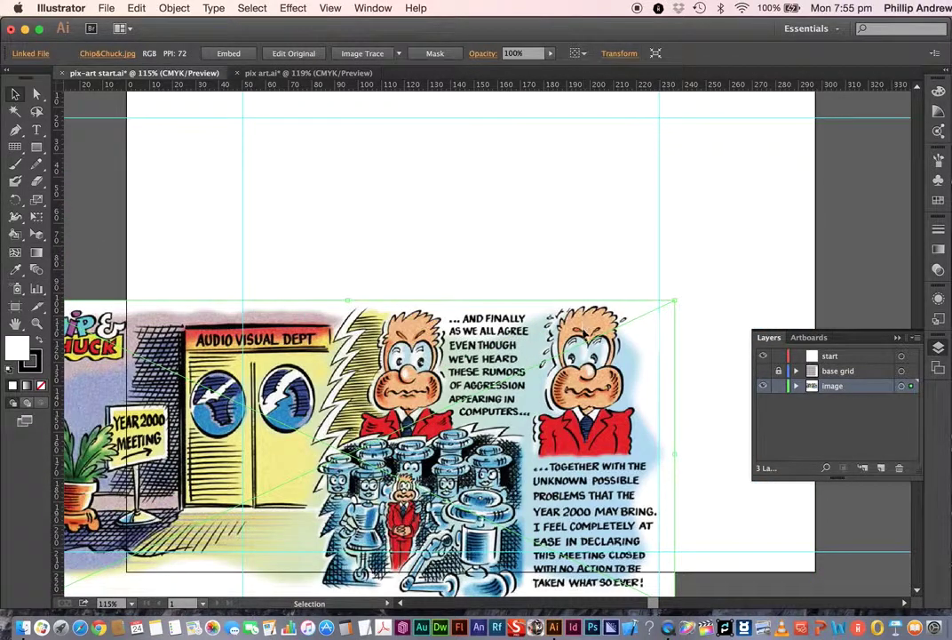
left_click_drag(675, 302, 833, 224)
left_click_drag(585, 343, 241, 334)
left_click_drag(495, 214, 711, 169)
left_click_drag(439, 305, 372, 480)
left_click_drag(644, 346, 271, 429)
left_click_drag(499, 320, 655, 170)
left_click_drag(502, 358, 228, 405)
left_click_drag(562, 240, 769, 176)
left_click_drag(539, 331, 509, 382)
scroll(518, 399, "left", 4)
scroll(595, 336, "down", 4)
left_click_drag(537, 331, 451, 398)
left_click_drag(509, 357, 577, 304)
left_click_drag(705, 213, 844, 64)
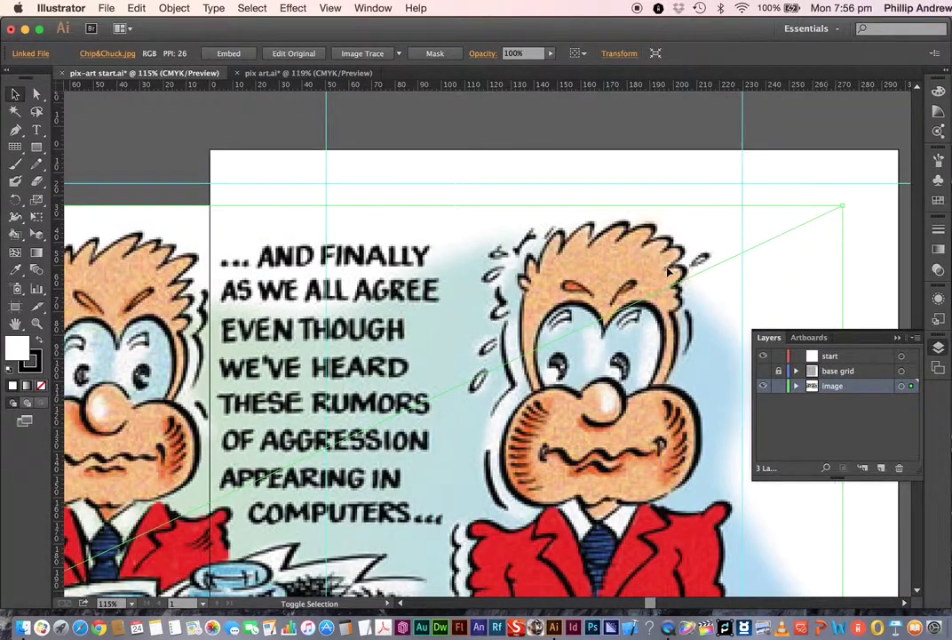
Fine-tune the comic strip's size and position, centring the character between the vertical guides with the image's top edge on the upper guide.
left_click_drag(604, 329, 544, 330)
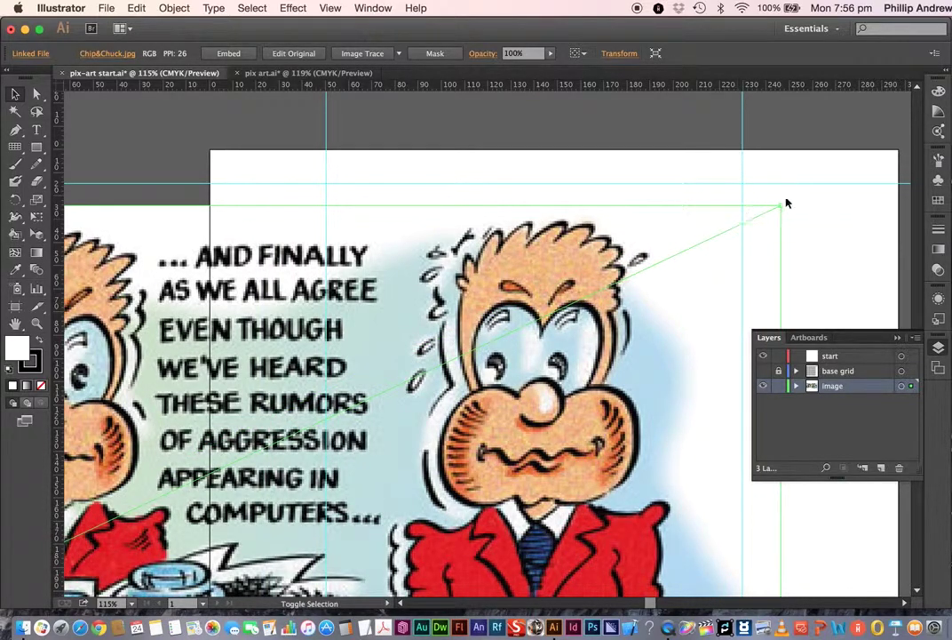
left_click_drag(780, 206, 886, 89)
left_click_drag(569, 386, 600, 233)
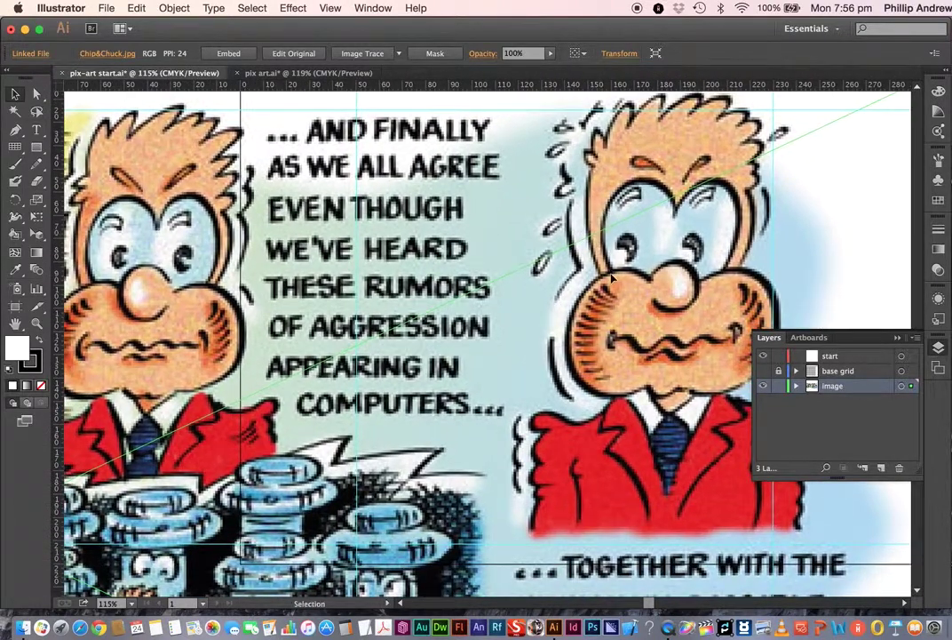
left_click_drag(619, 278, 577, 307)
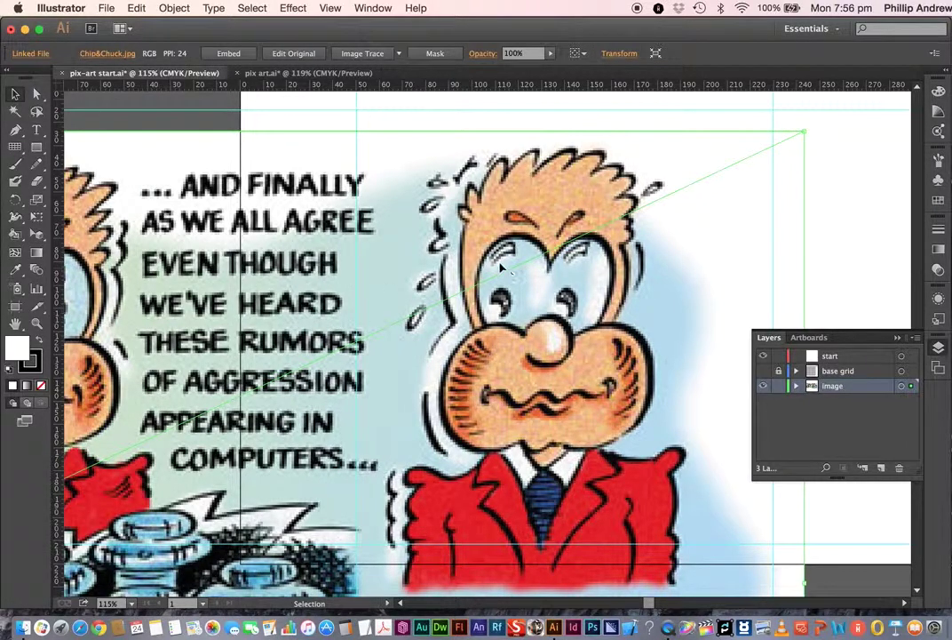
left_click_drag(804, 133, 840, 96)
left_click_drag(465, 332, 577, 336)
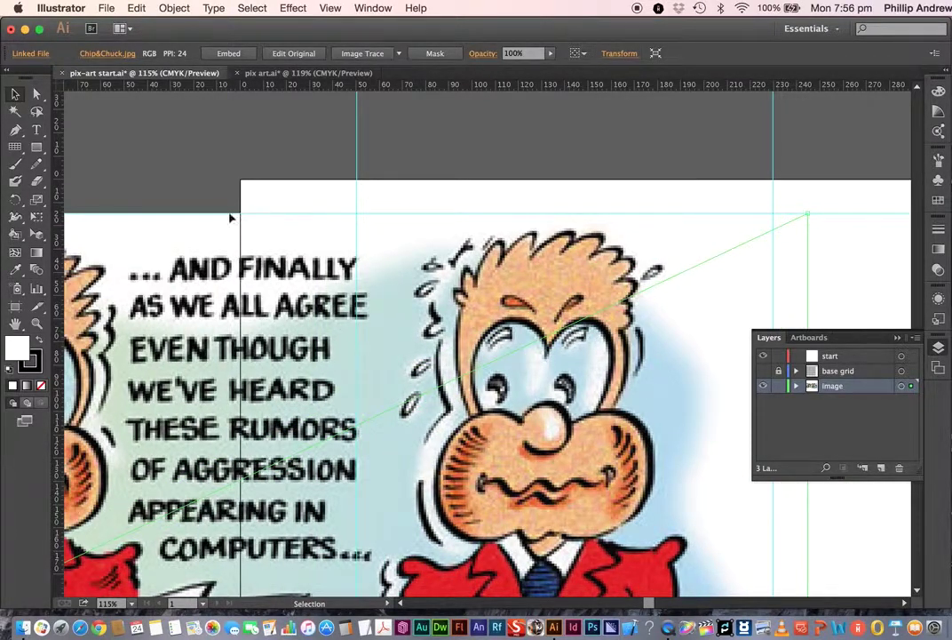
Draw a rectangle about 179 × 187 mm over the character, spanning the four guides, and set its fill to none.
left_click(38, 151)
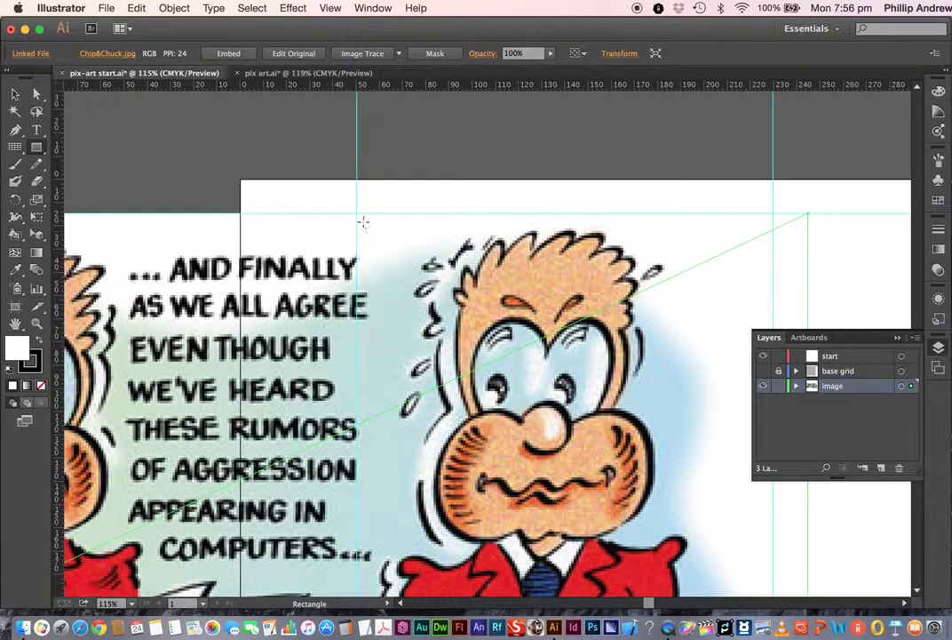
key("space")
left_click_drag(431, 249, 411, 188)
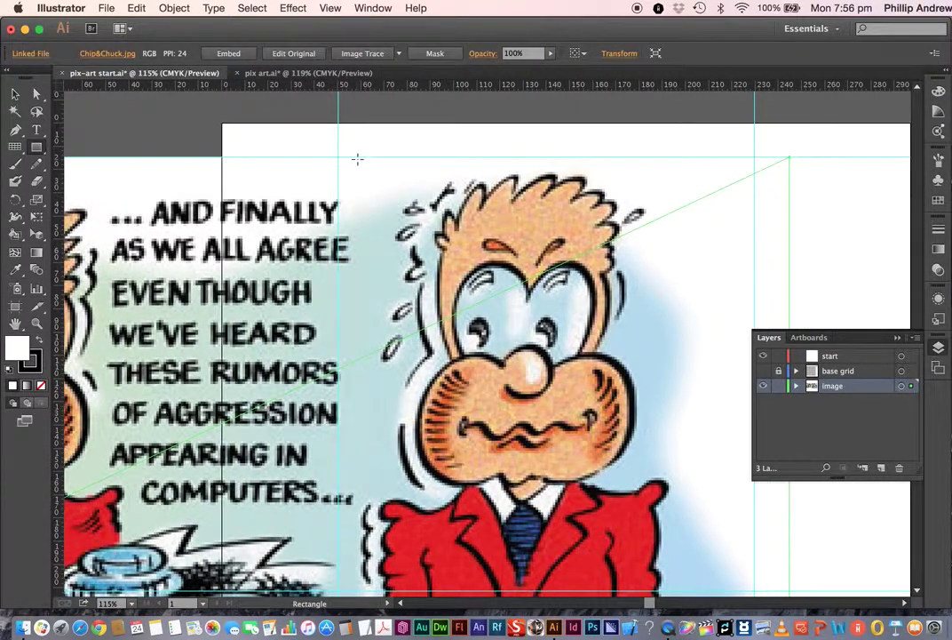
left_click_drag(341, 158, 748, 589)
left_click_drag(753, 589, 754, 589)
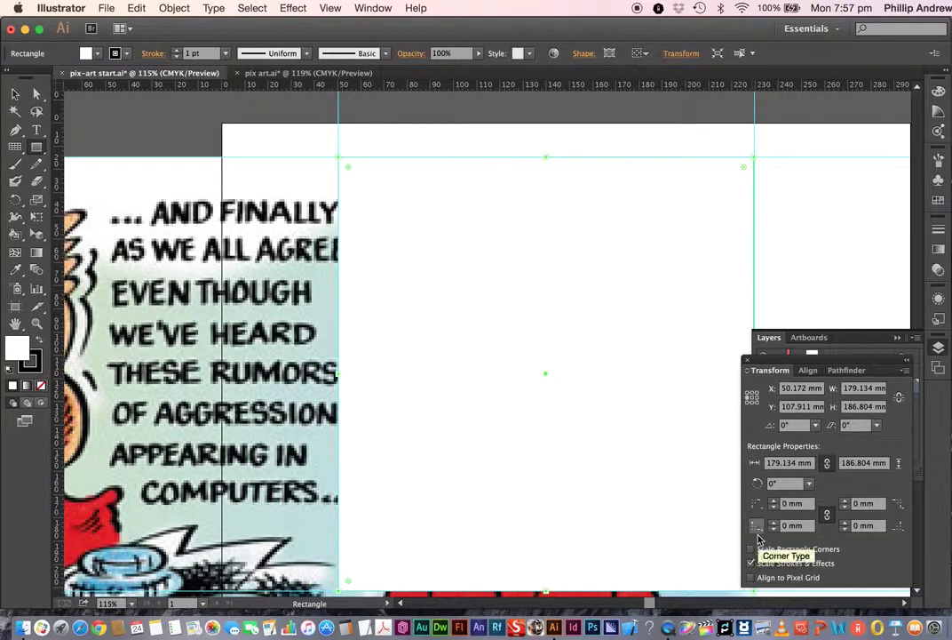
key("v")
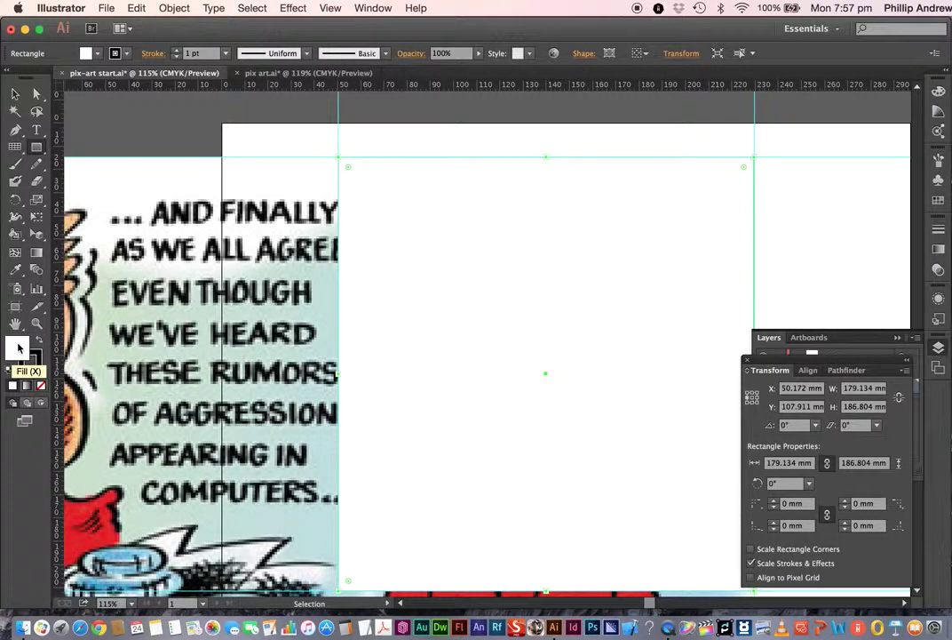
left_click(40, 387)
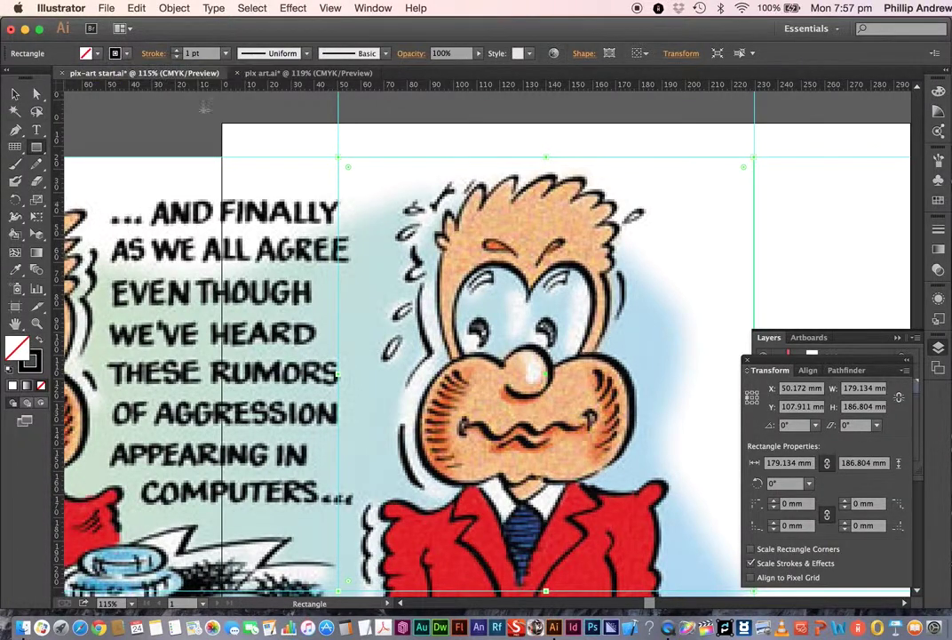
Make a clipping mask from the rectangle and the comic strip image, and close the floating Transform window.
left_click(15, 94)
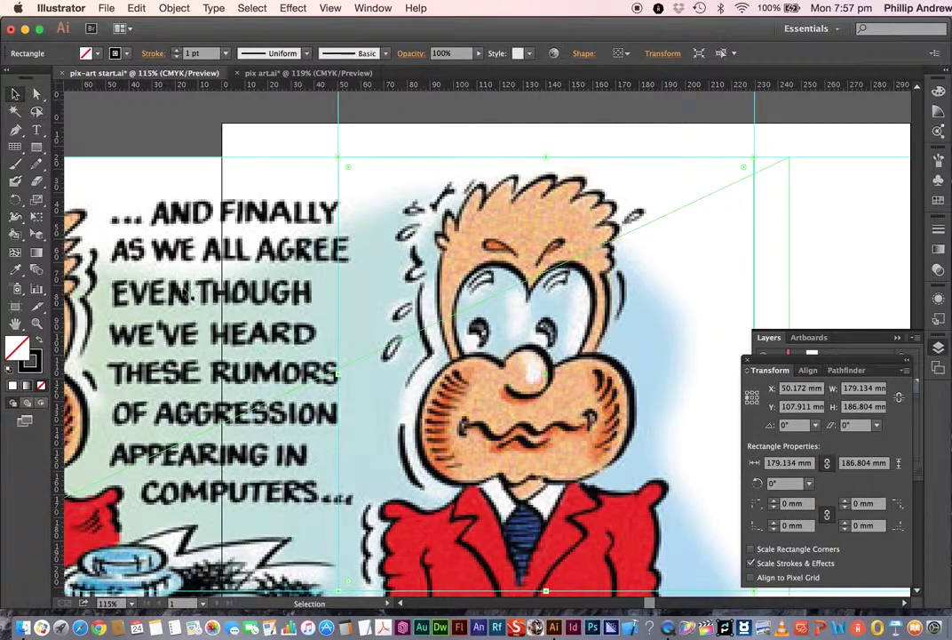
left_click(288, 226)
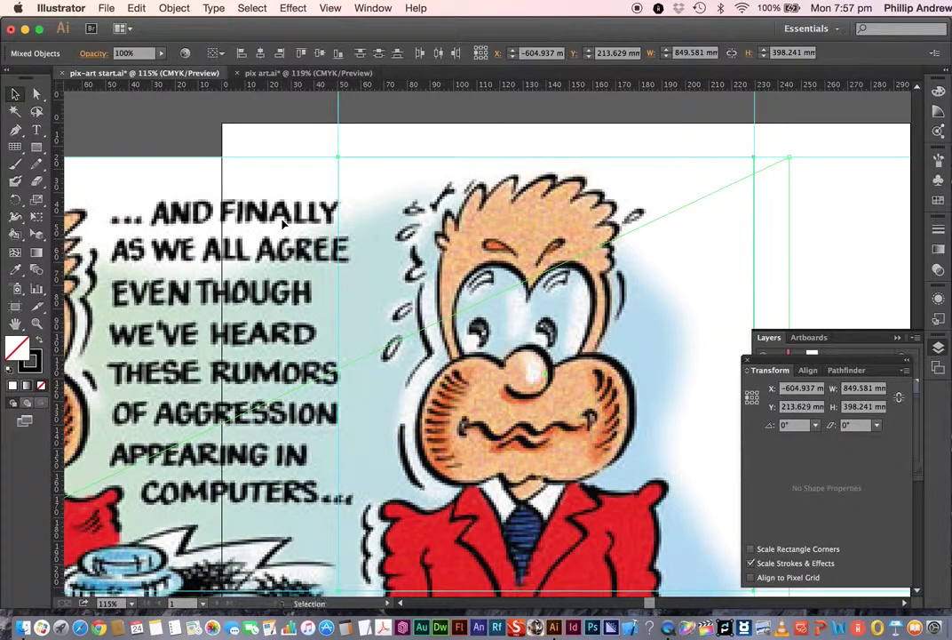
left_click(176, 9)
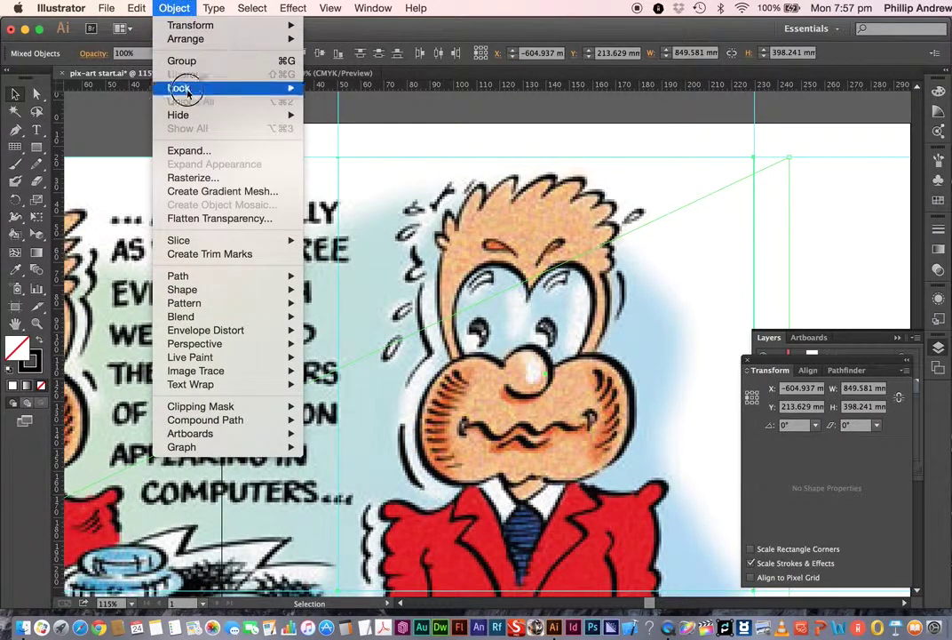
mouse_move(233, 406)
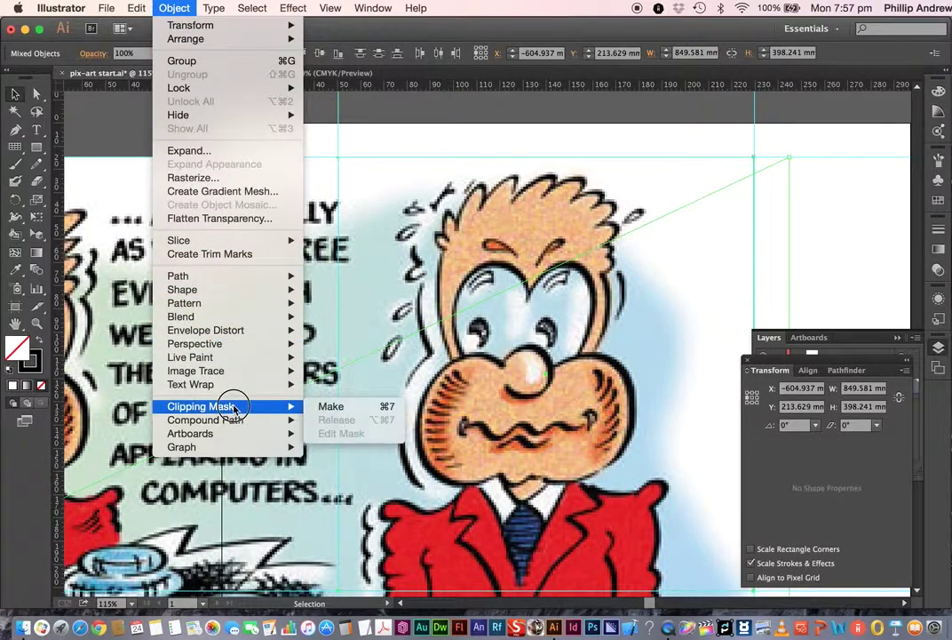
left_click(327, 406)
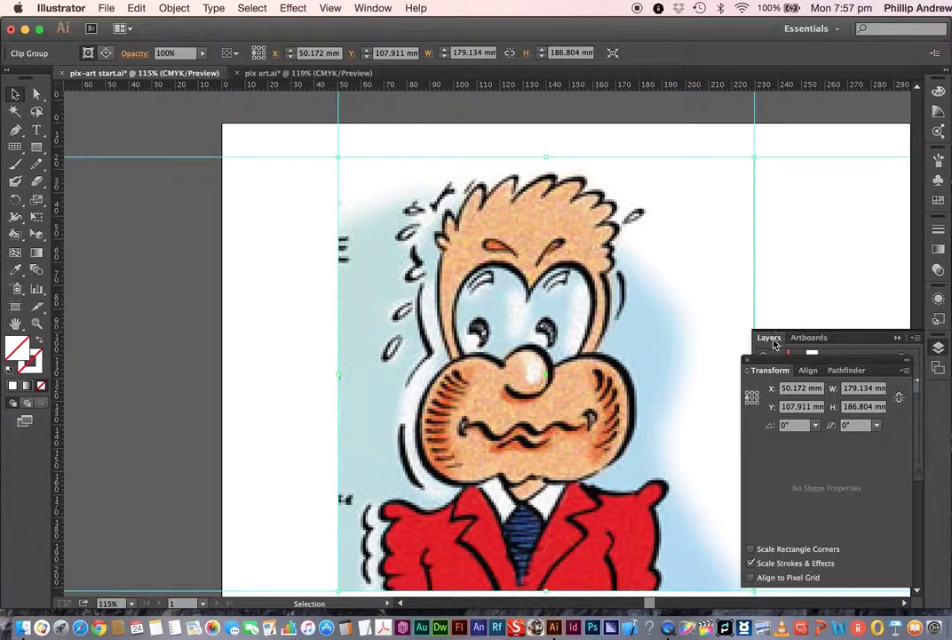
left_click(747, 364)
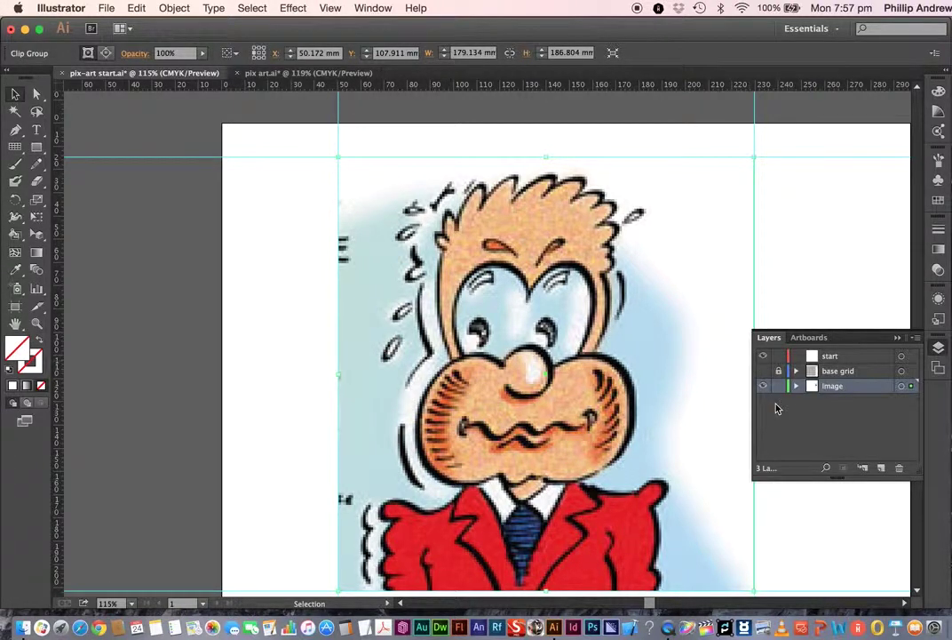
Lock the image layer, briefly check the base grid over it, and make the start layer active.
left_click(778, 387)
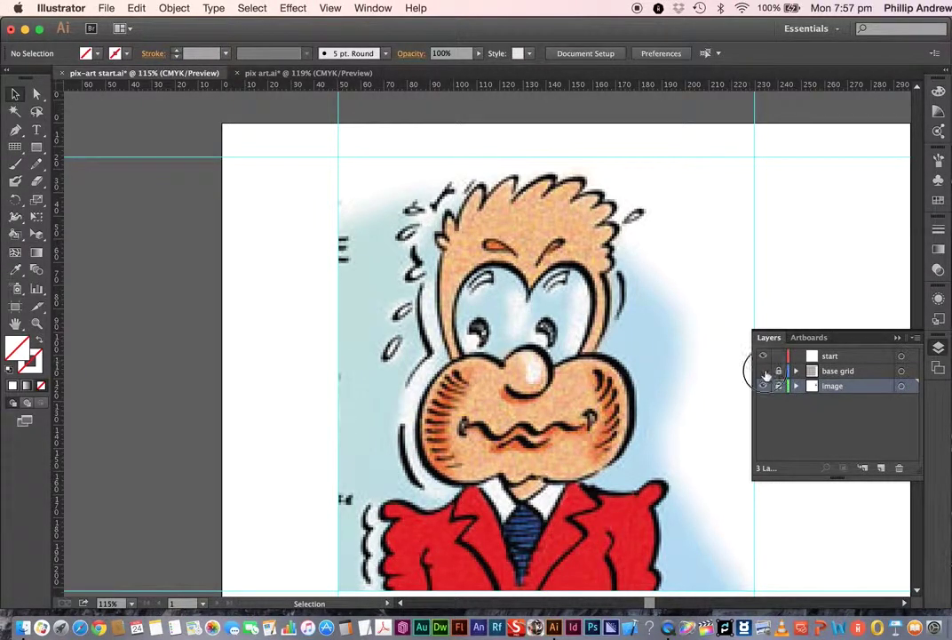
left_click(762, 371)
left_click(763, 371)
left_click(829, 356)
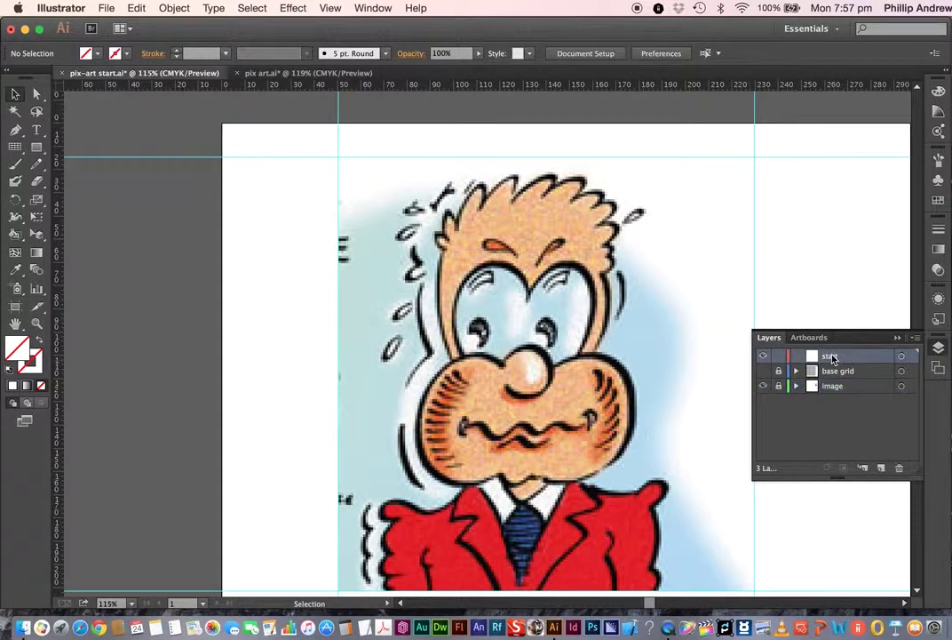
Draw a rectangular grid about 179 mm wide over the character, spanning the four guides, with 19 columns and 24 rows.
left_click(14, 147)
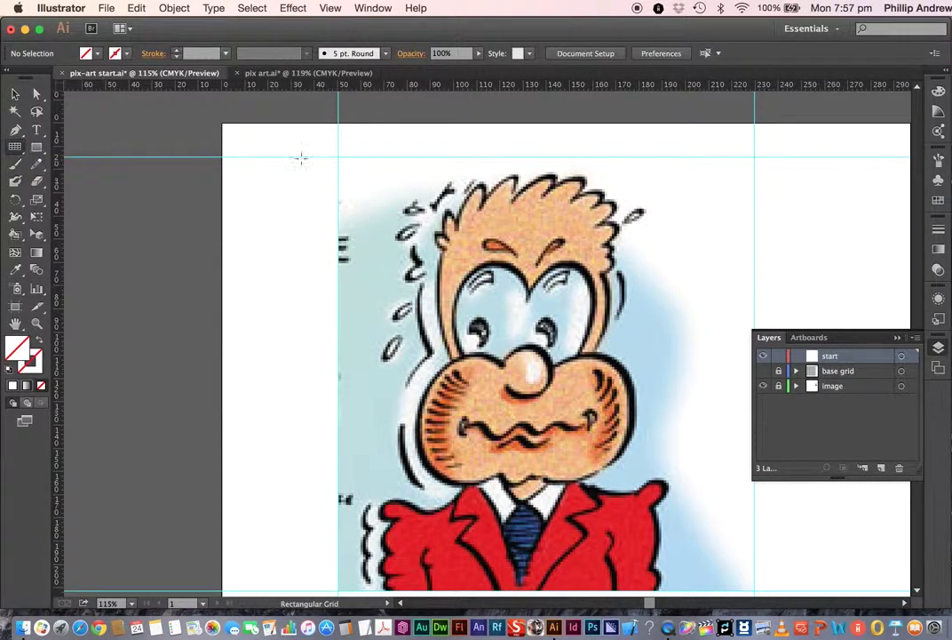
mouse_move(338, 157)
left_mouse_down()
mouse_move(527, 378)
mouse_move(632, 455)
mouse_move(735, 551)
mouse_move(755, 594)
left_mouse_up()
key("Left")
key("Left")
key("Left")
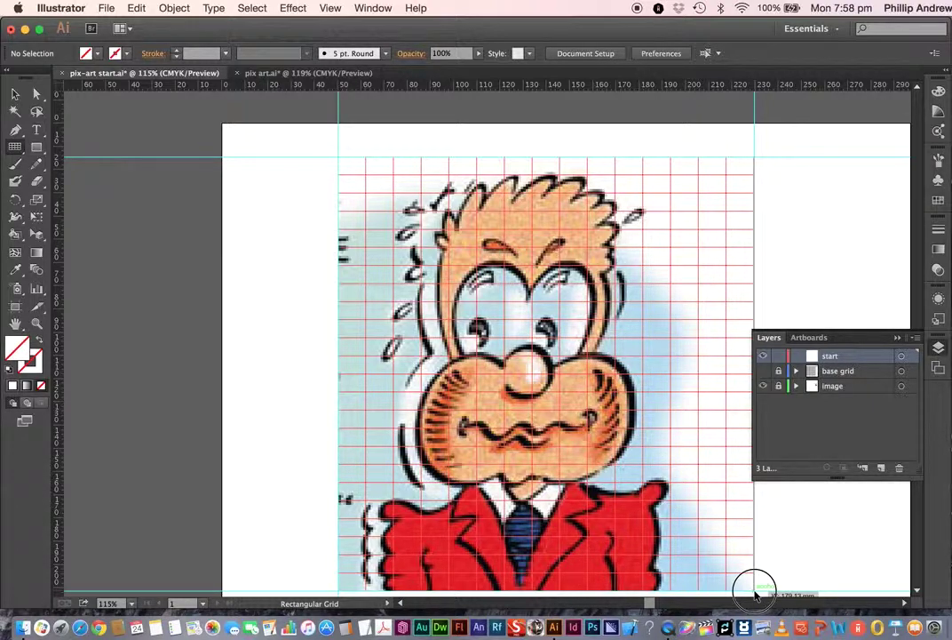
key("Right")
left_click_drag(755, 593, 756, 594)
key("Right")
key("Right")
key("Right")
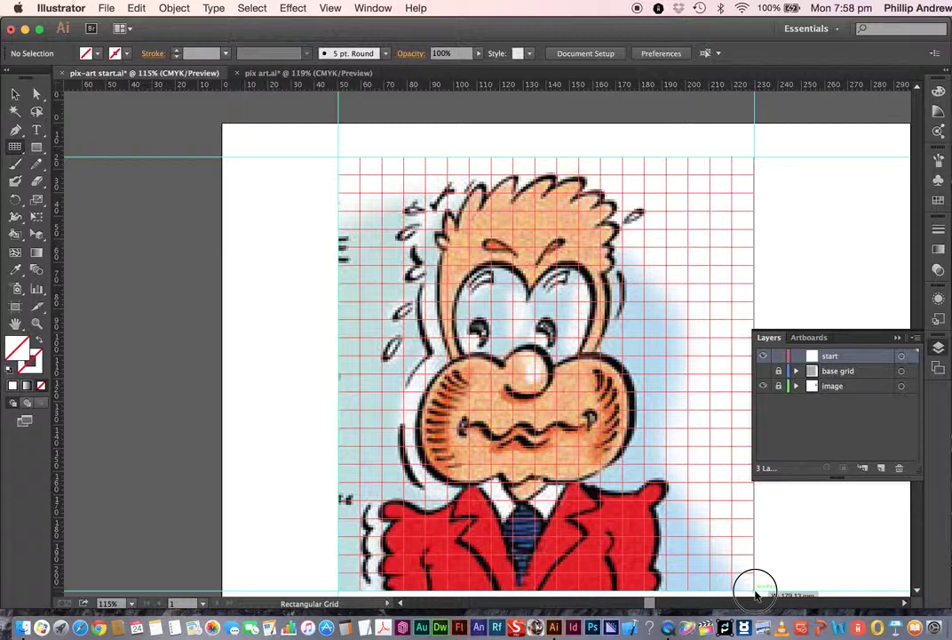
left_click_drag(755, 593, 754, 591)
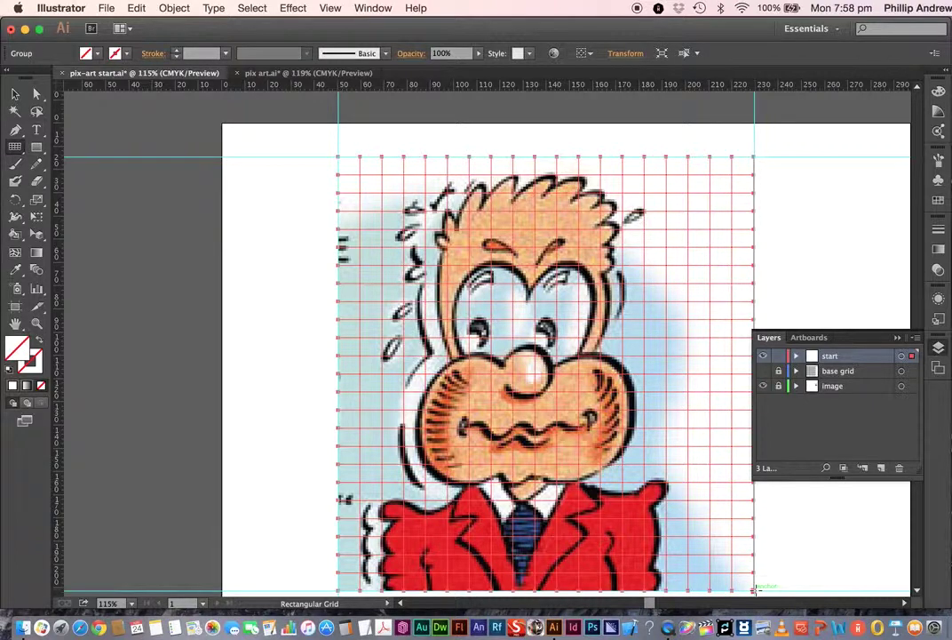
Give the new grid a black 1 pt stroke, bring up the swatches, and deselect the grid.
key("v")
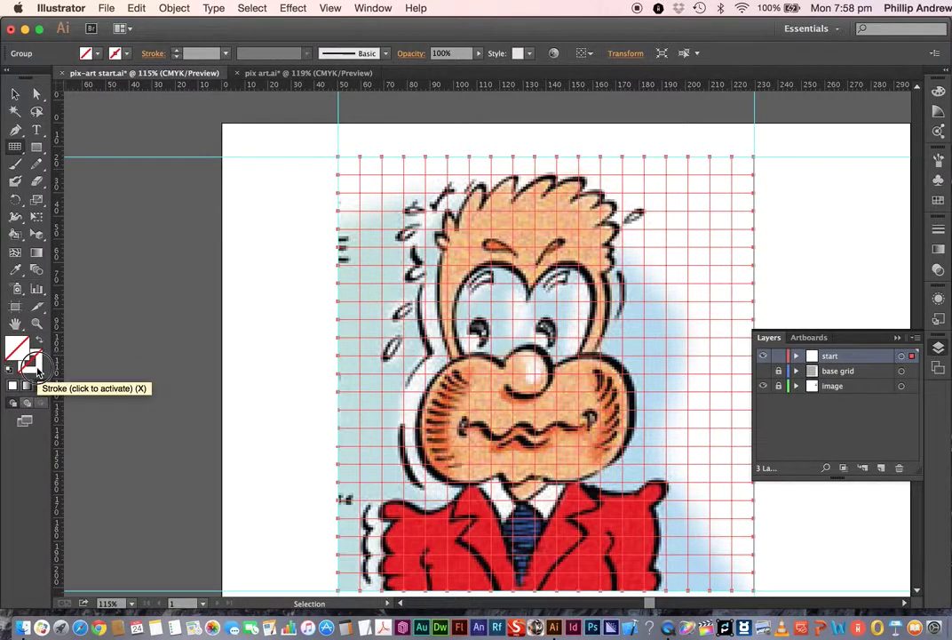
left_click(32, 364)
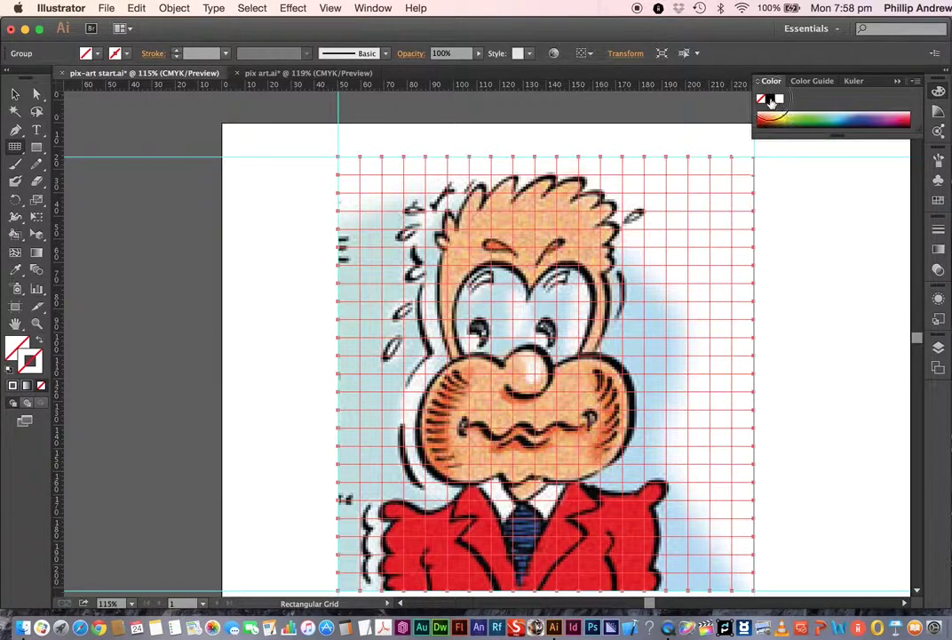
key("comma")
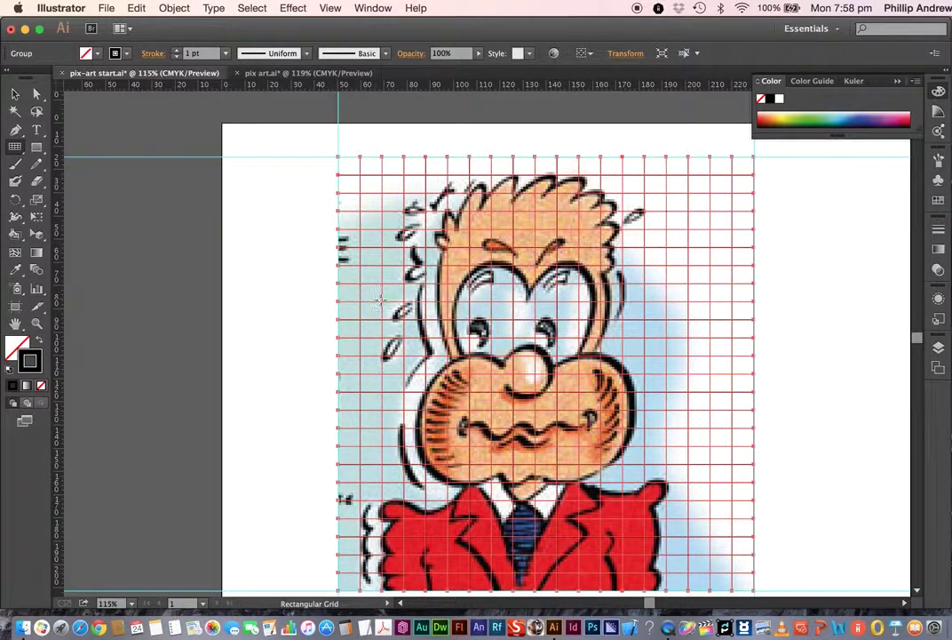
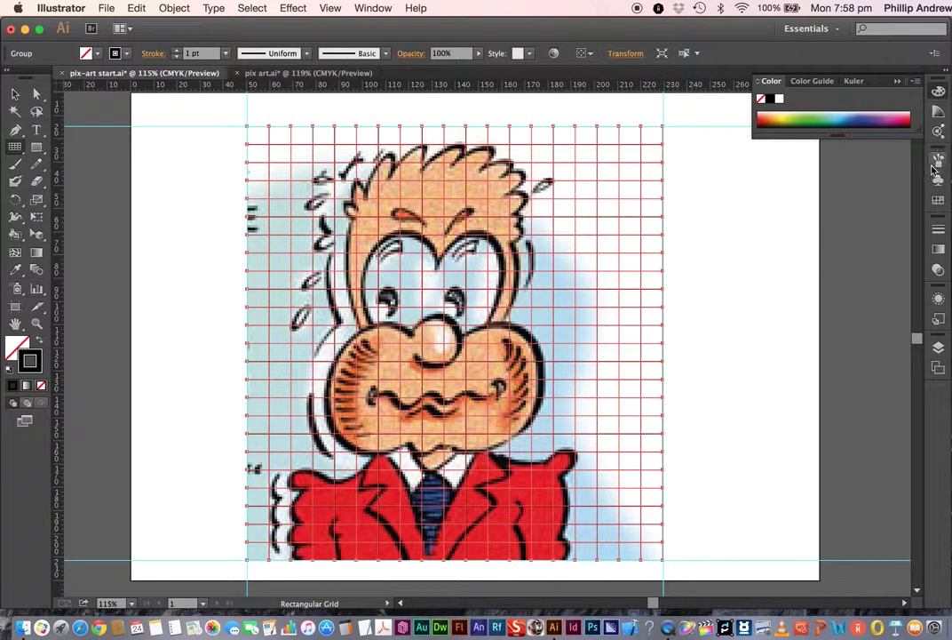
left_click(938, 202)
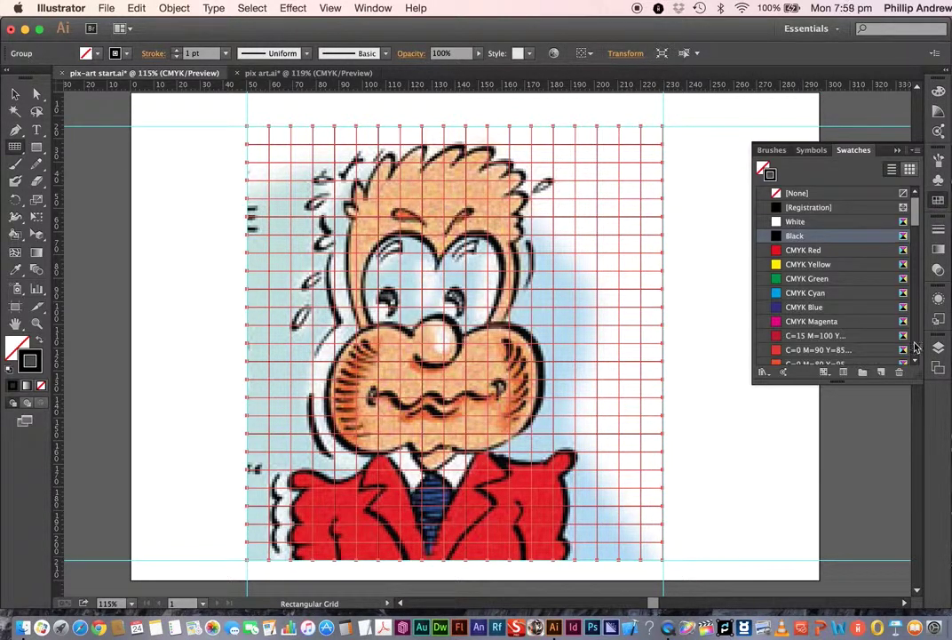
left_click(20, 95)
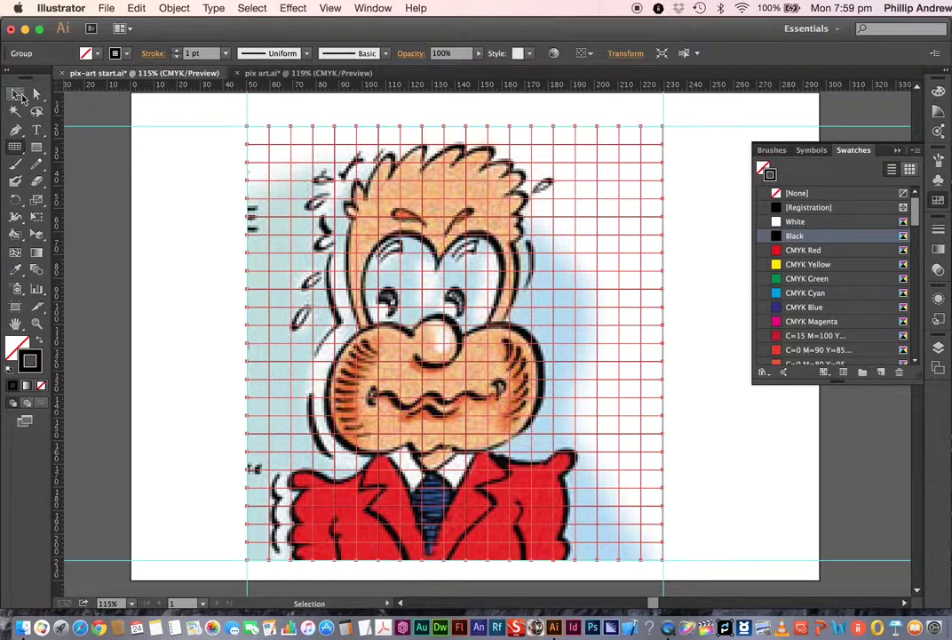
left_click(132, 181)
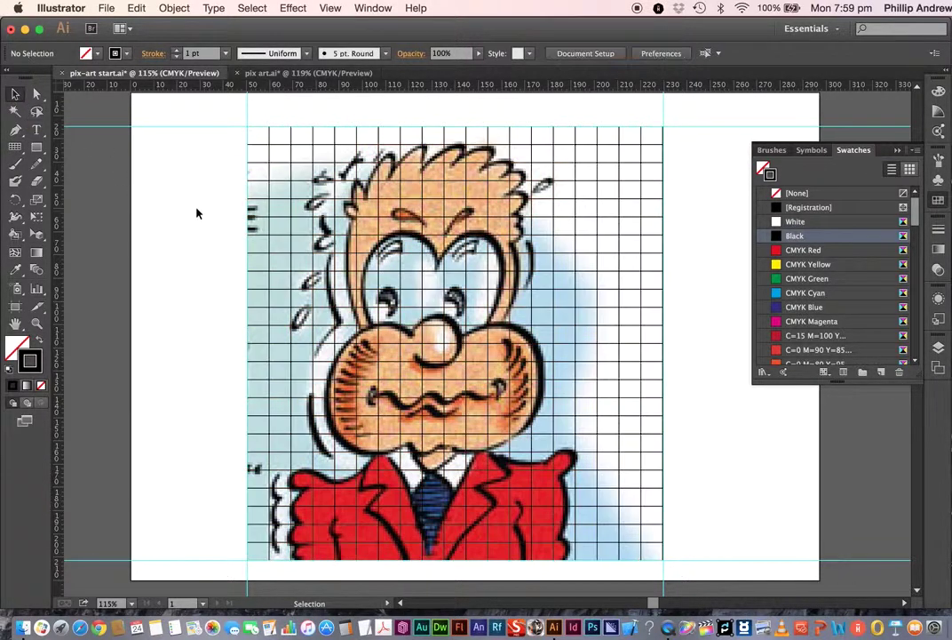
Lengthen the swatch list, select all unused swatches and delete them.
left_click_drag(911, 377, 874, 515)
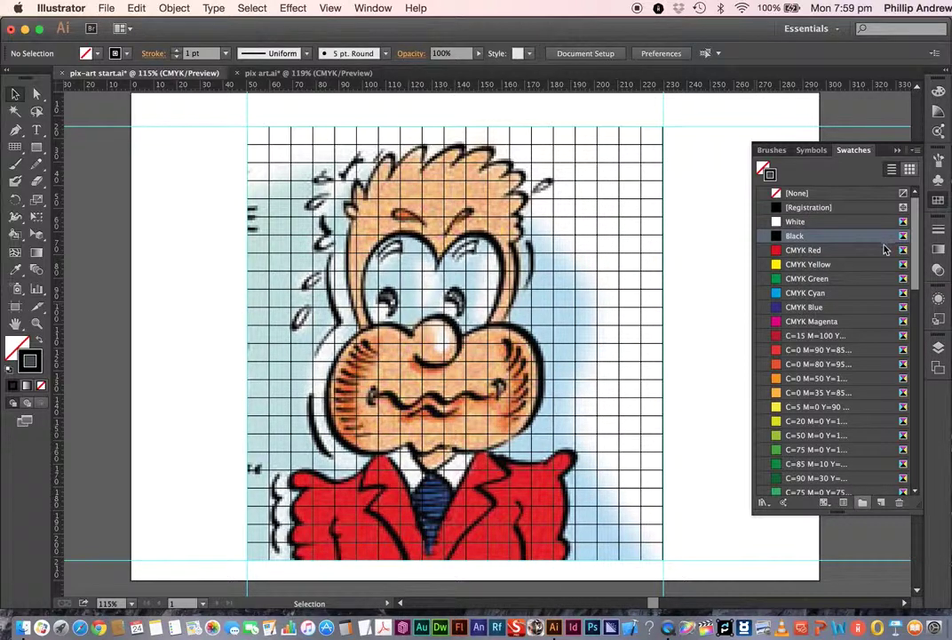
left_click(915, 151)
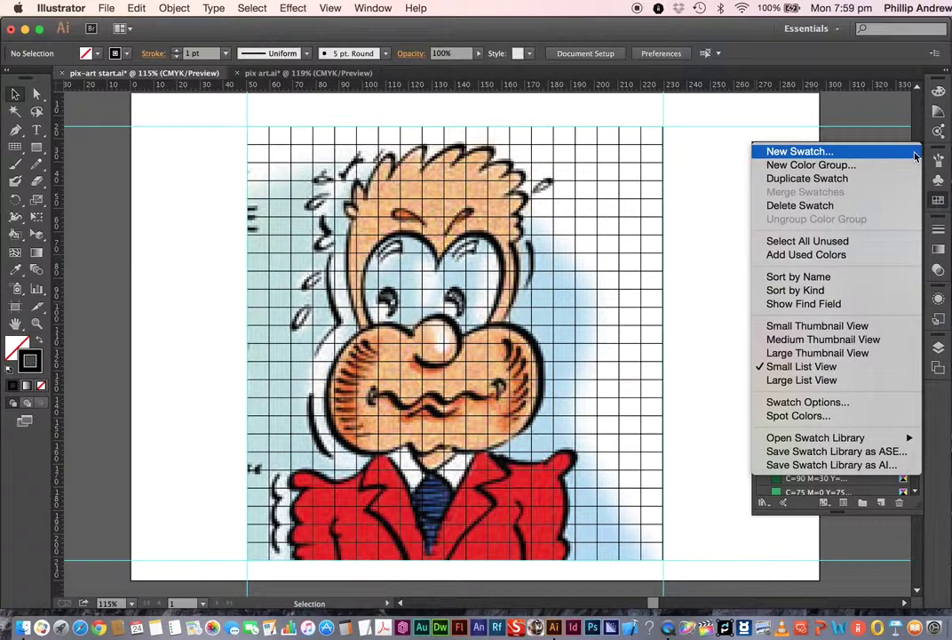
left_click(798, 241)
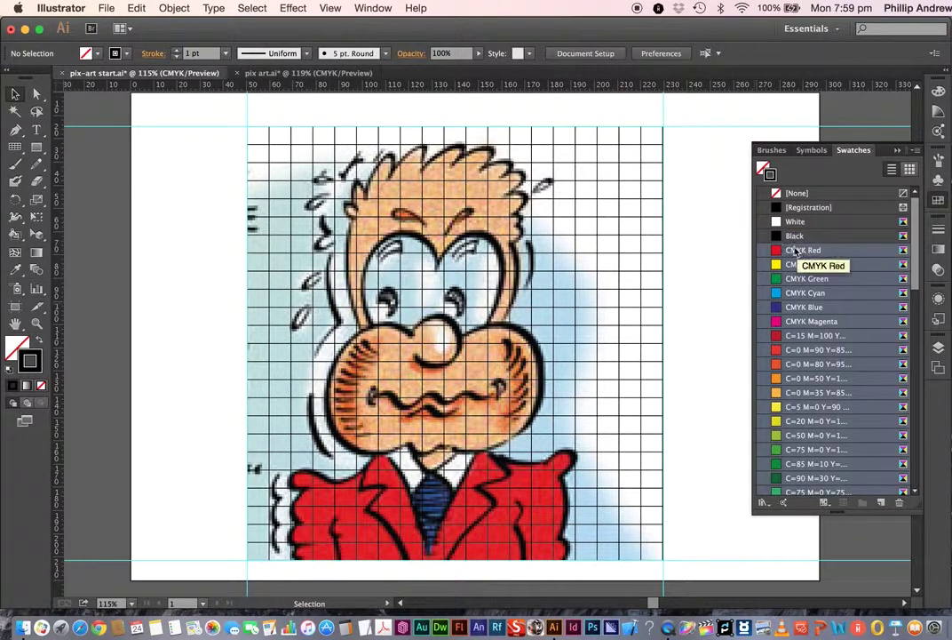
left_click(900, 503)
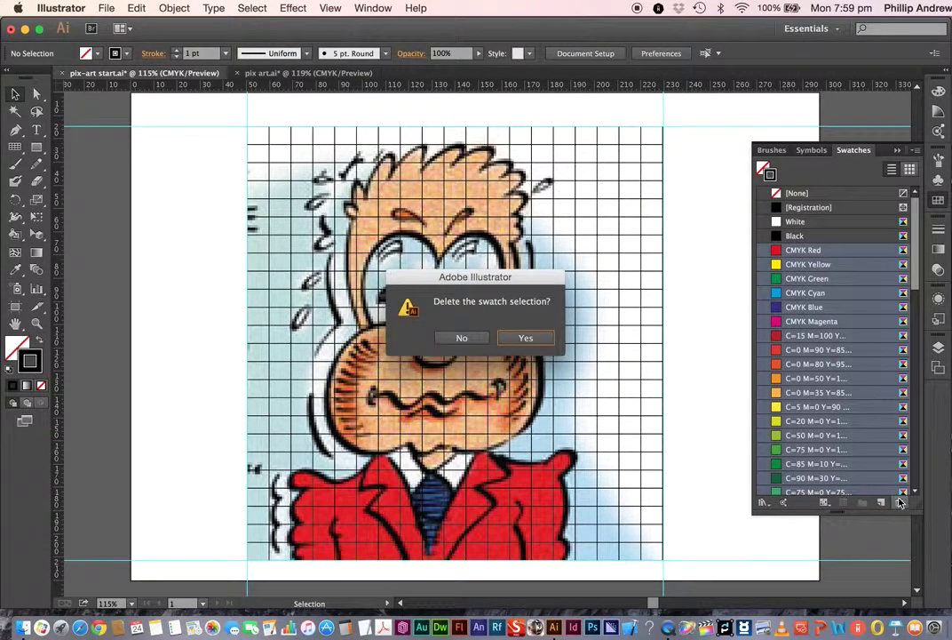
left_click(543, 334)
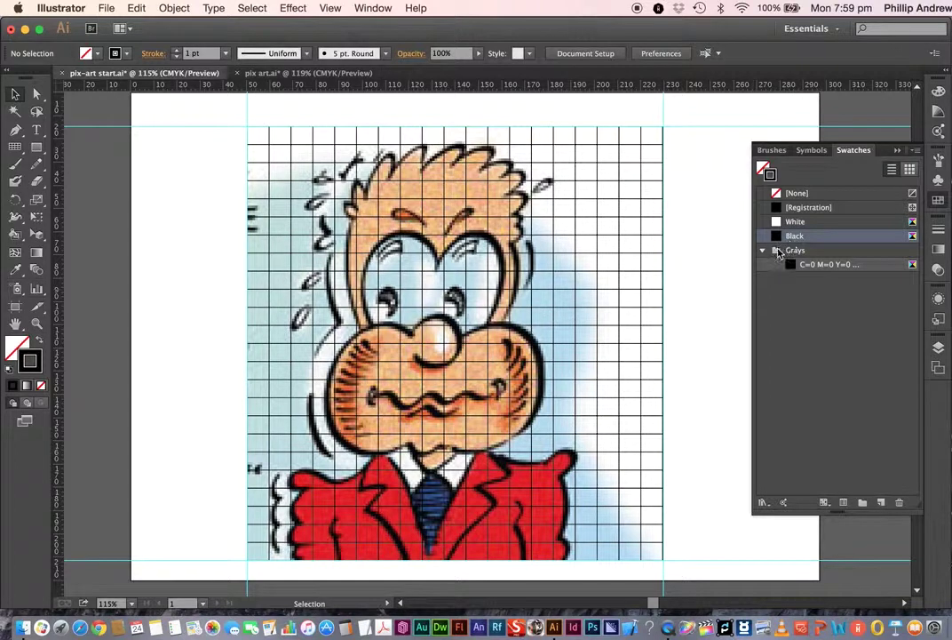
Delete the Grays colour group from the swatches.
left_click(777, 252)
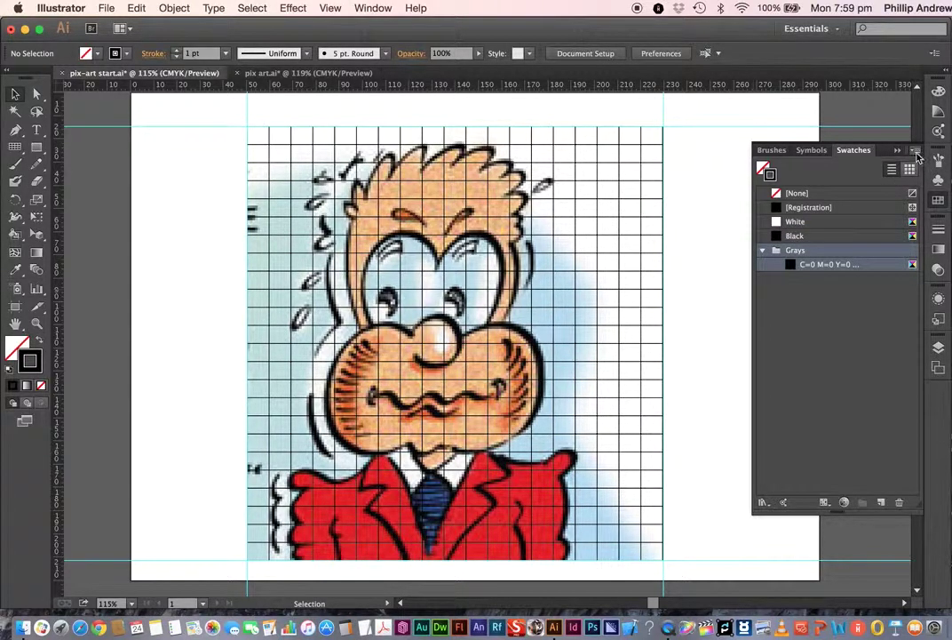
left_click(900, 502)
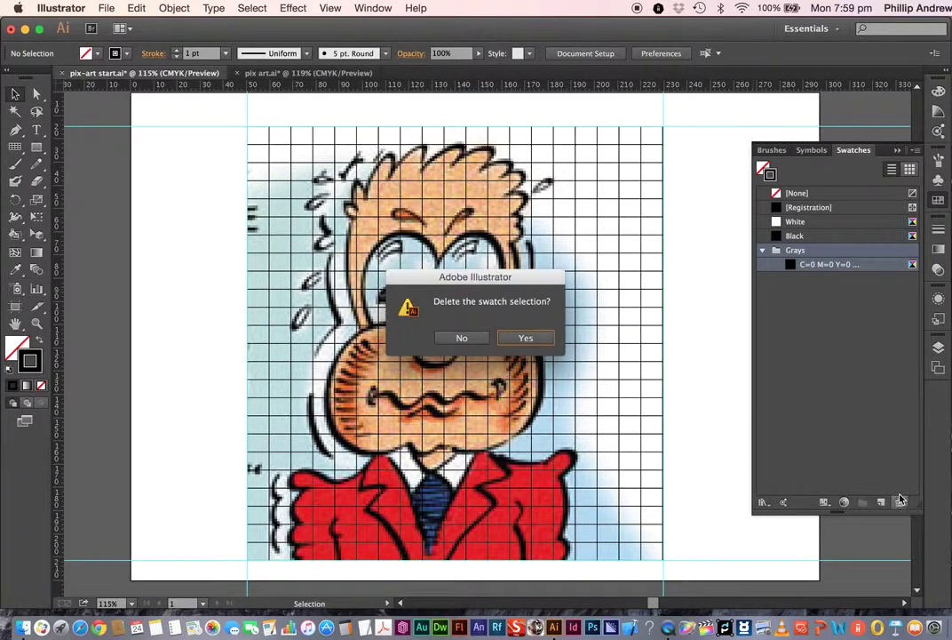
left_click(529, 338)
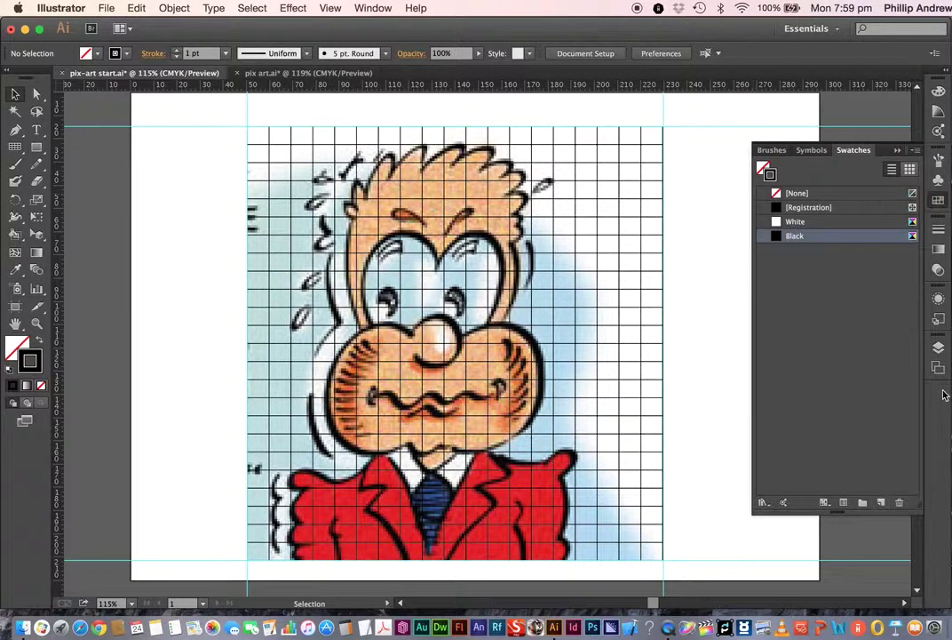
Detach the swatches as a floating window beside the artwork, collapse the symbols, and bring up the layers.
left_click(938, 350)
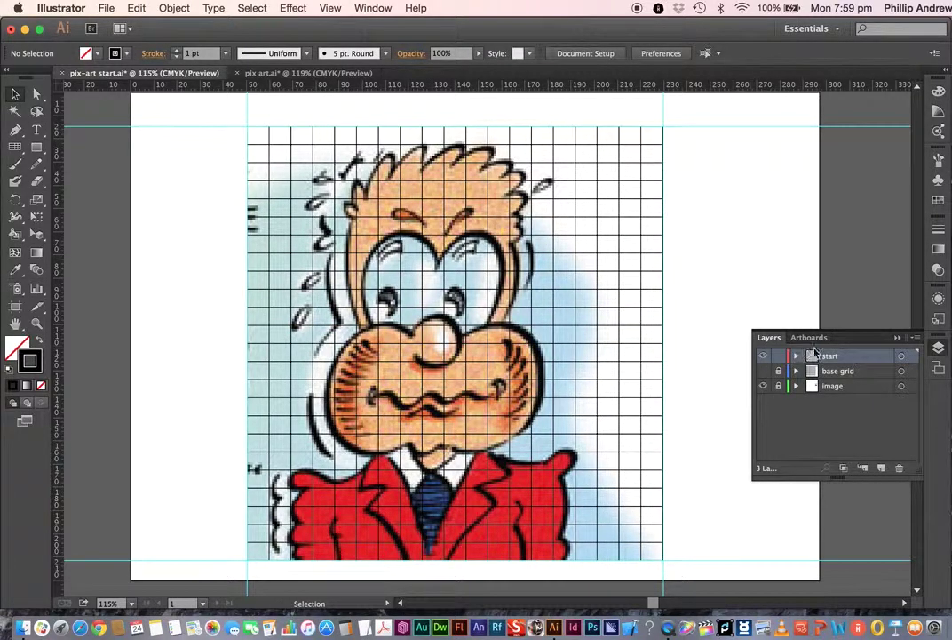
left_click(939, 202)
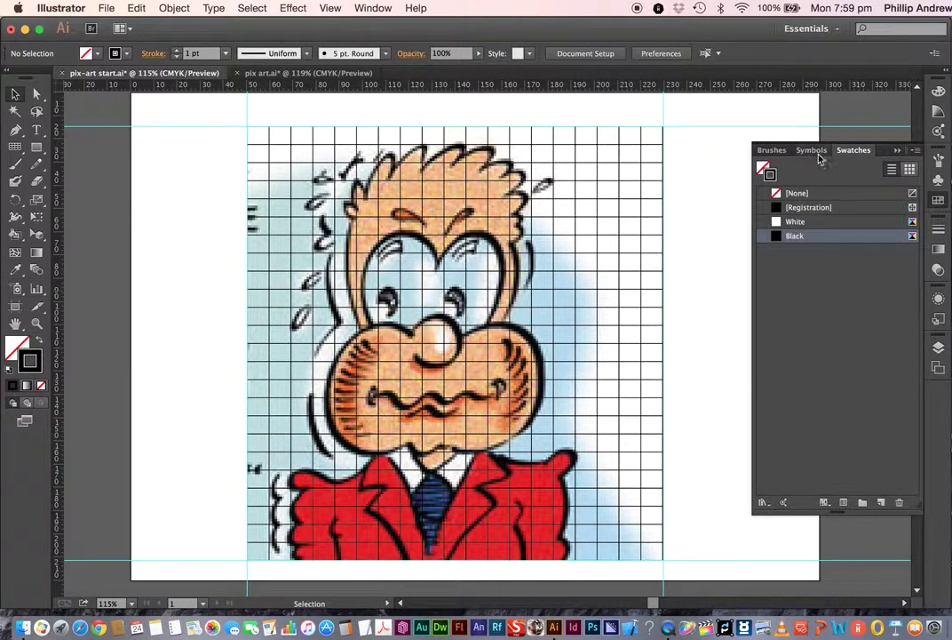
left_click_drag(851, 153, 721, 109)
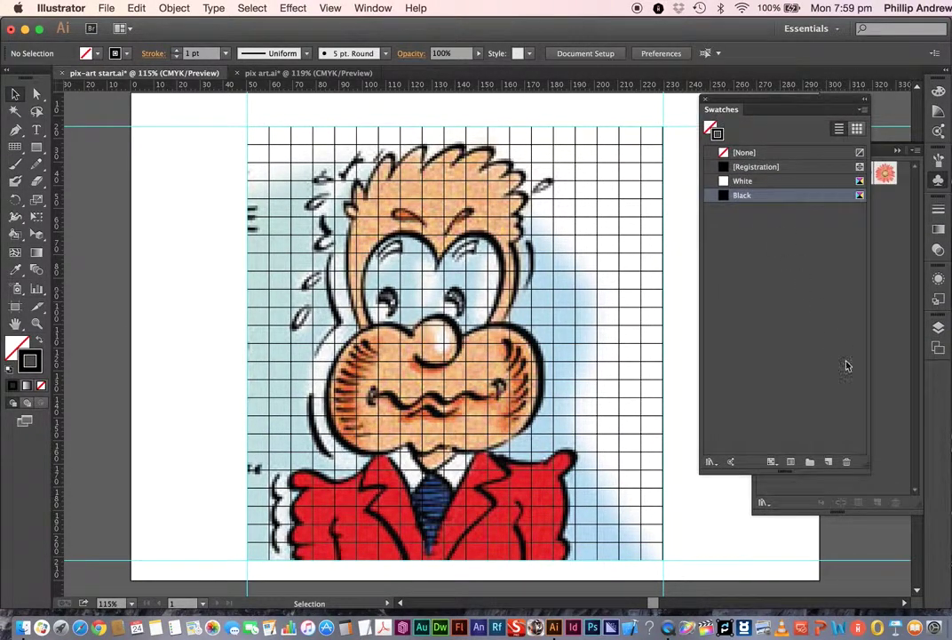
left_click(892, 214)
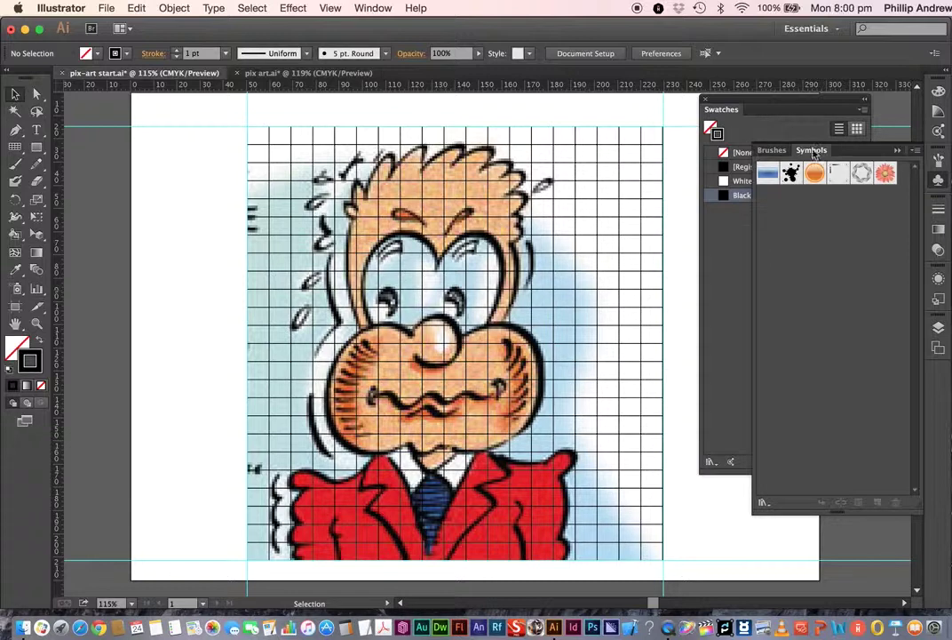
left_click(899, 154)
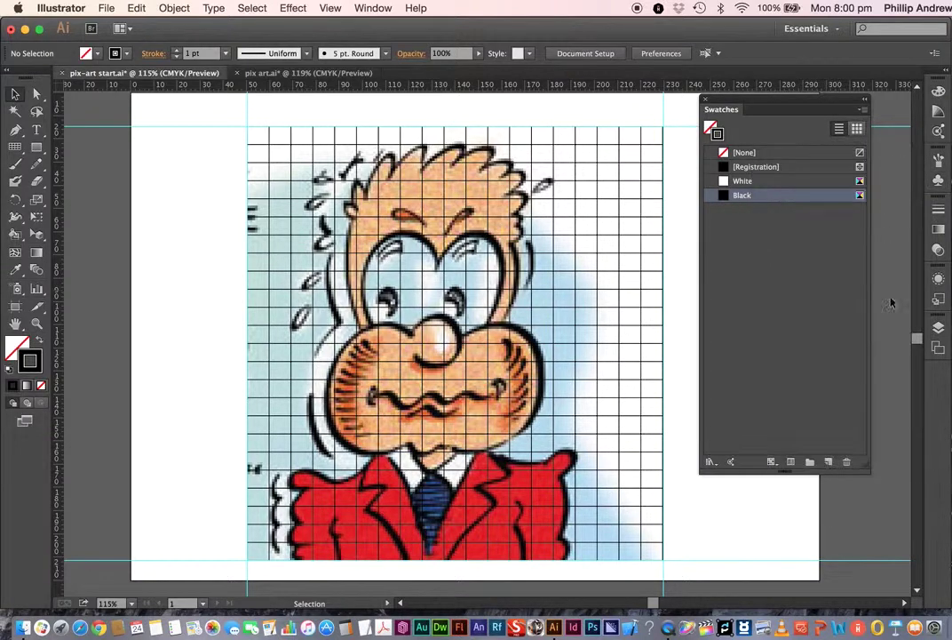
left_click(938, 328)
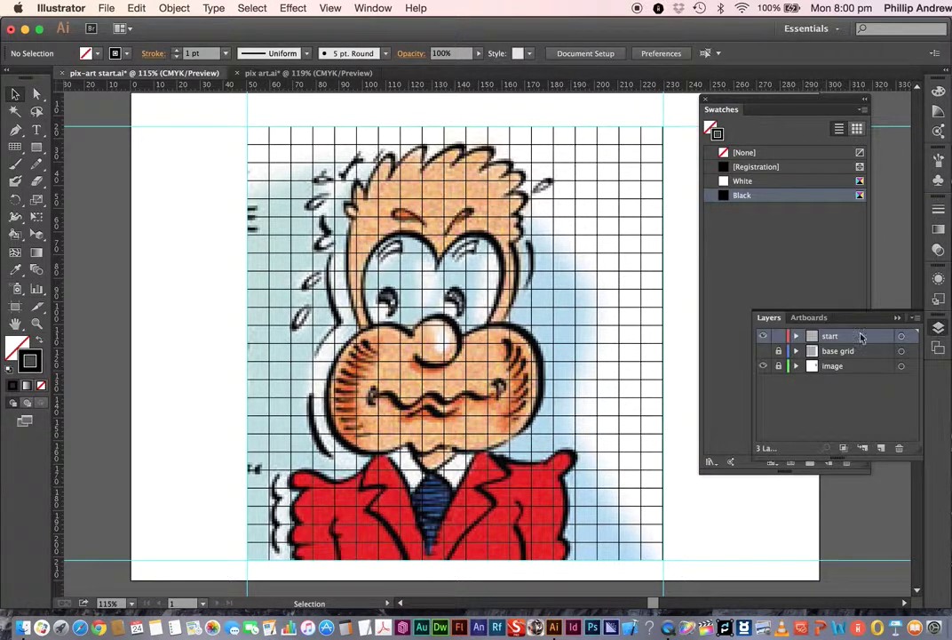
Sample the skin tone from the character's forehead with the Eyedropper and add it as a swatch below Black.
left_click(18, 269)
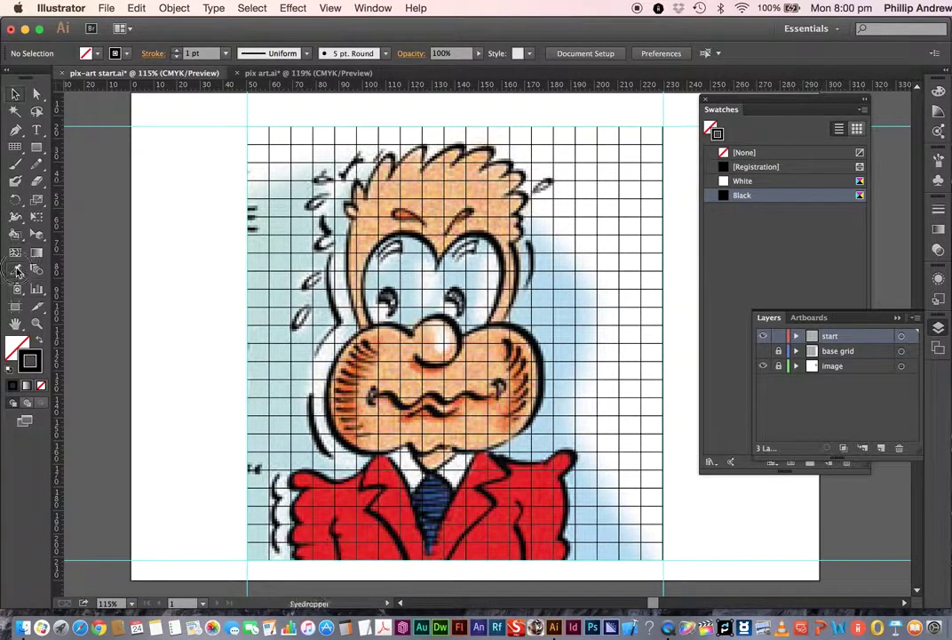
left_click(416, 185)
key("v")
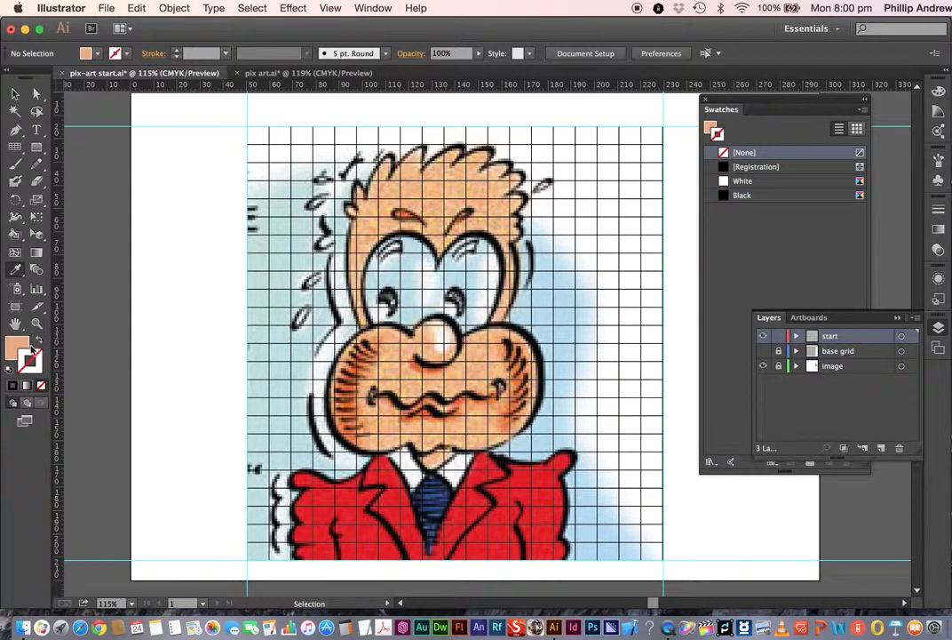
left_click(19, 348)
left_click_drag(27, 346, 742, 224)
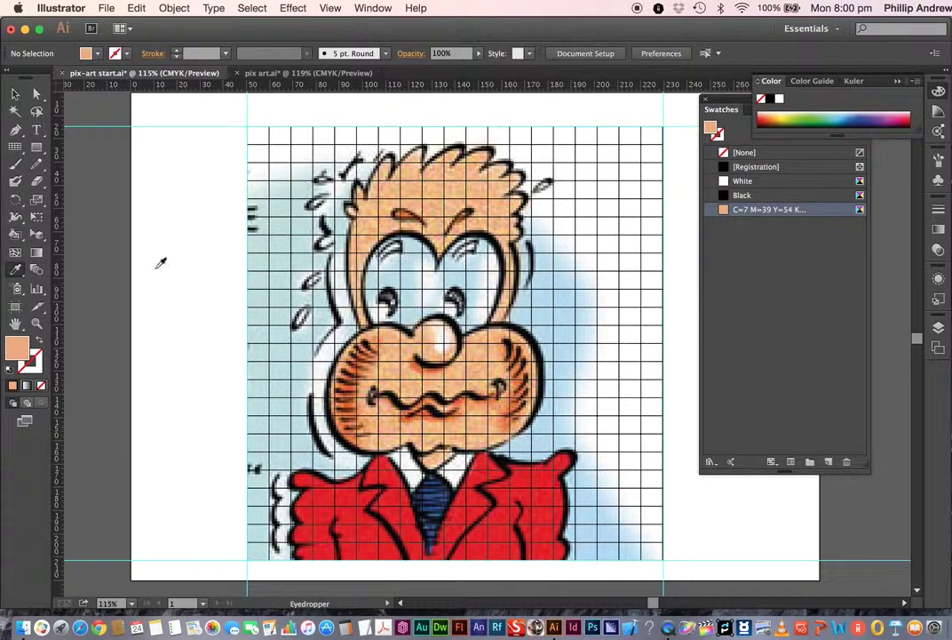
Sample the darker orange shading around the mouth and add it as a swatch below the skin tone.
left_click(432, 409)
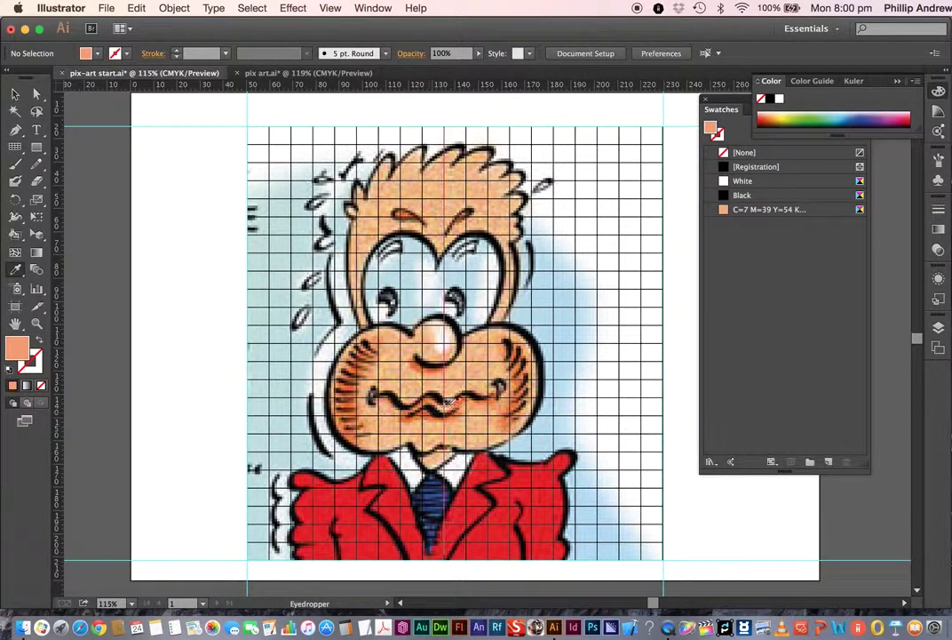
left_click(462, 402)
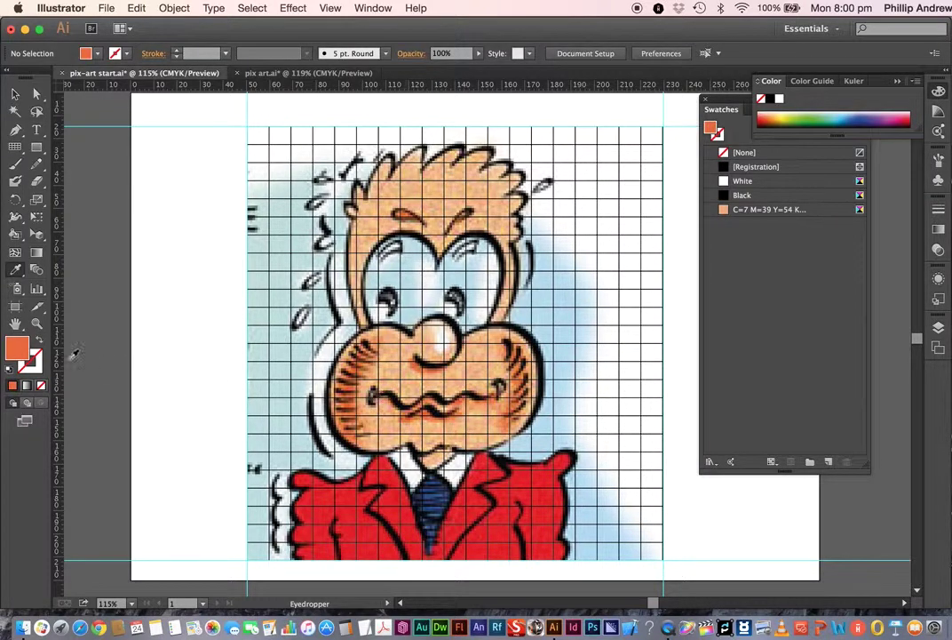
left_click_drag(16, 347, 722, 245)
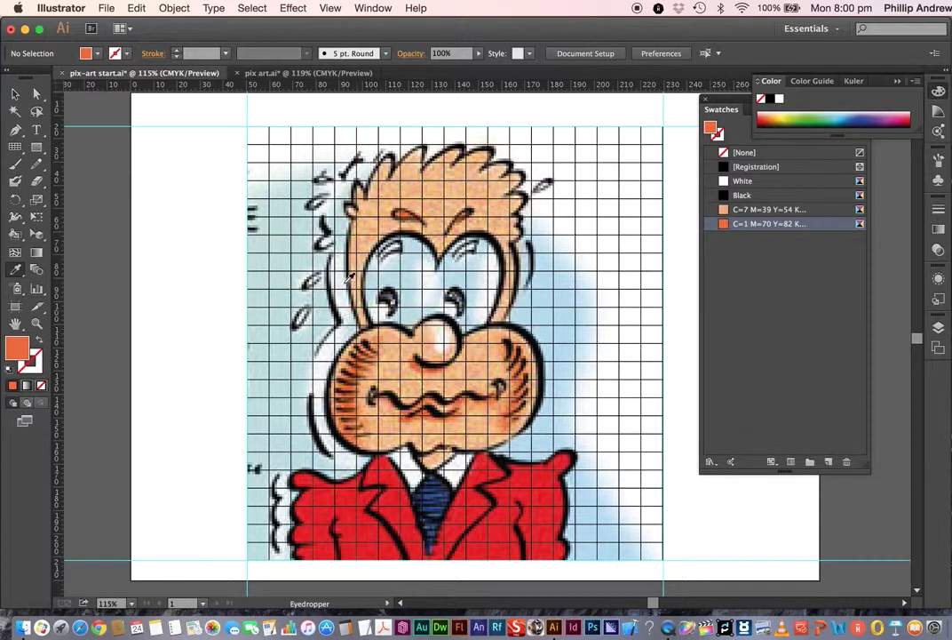
Sample the picture's pale blue and the jacket's red, adding each as a swatch at the end of the list.
left_click(539, 183)
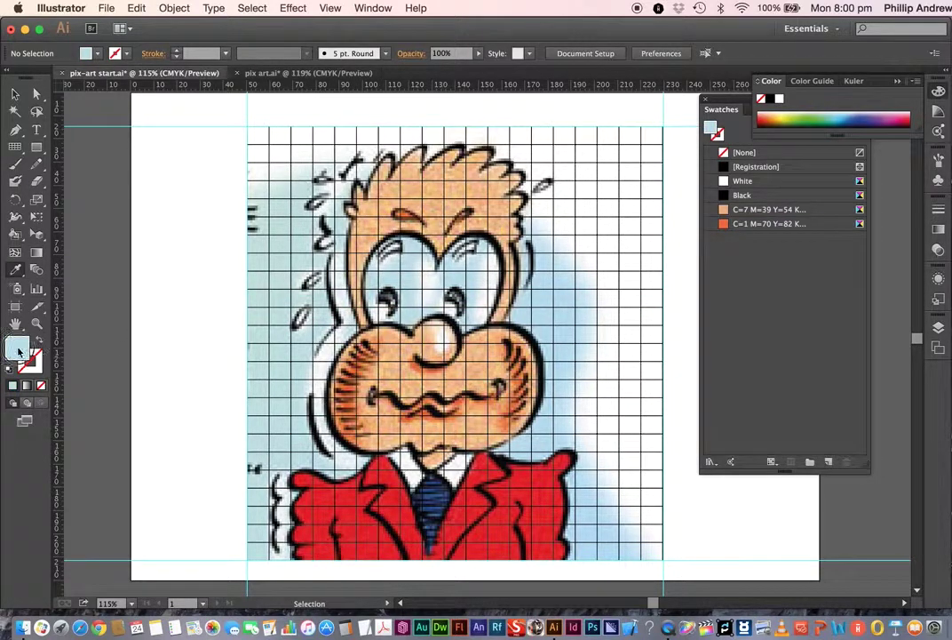
left_click_drag(16, 346, 734, 254)
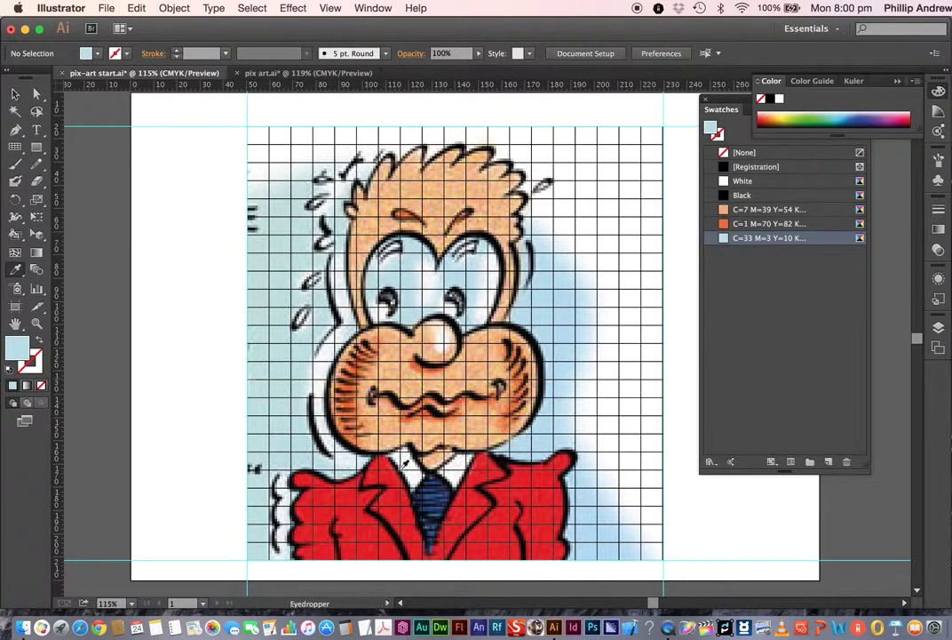
left_click(395, 495)
left_click_drag(16, 346, 734, 257)
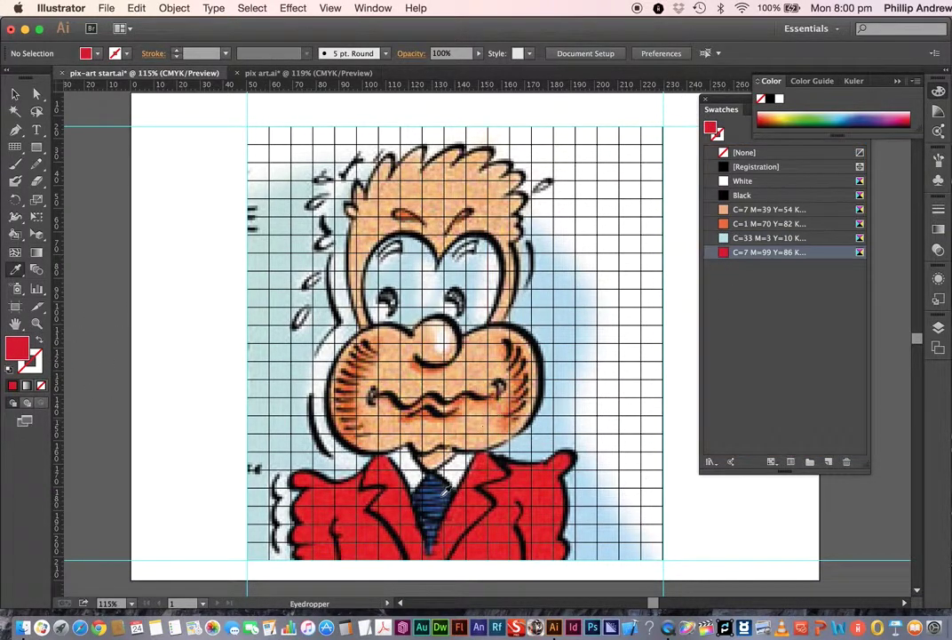
Sample the blue of the character's tie and add it as a swatch below the red.
key("v")
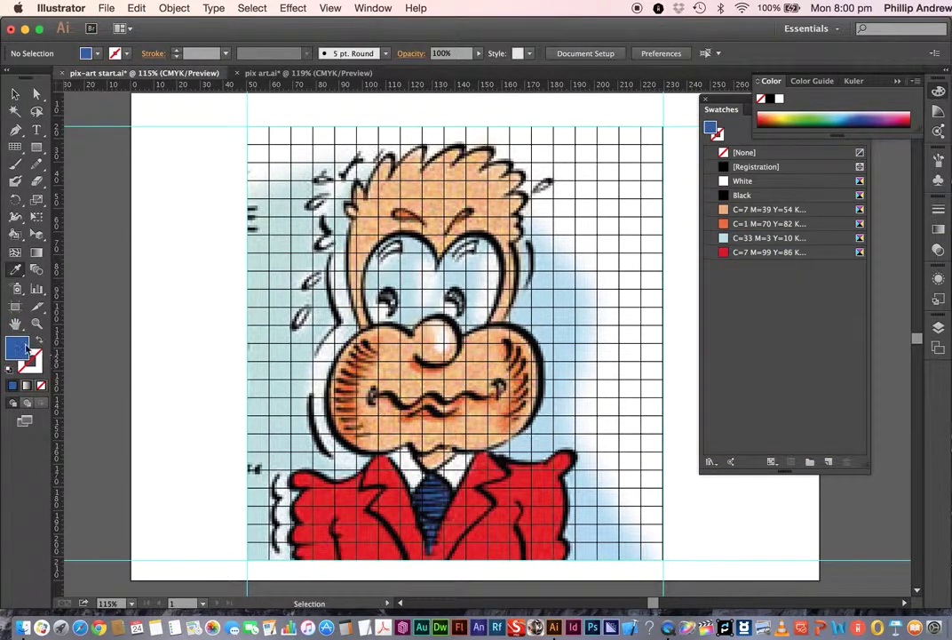
left_click_drag(698, 286, 735, 270)
key("i")
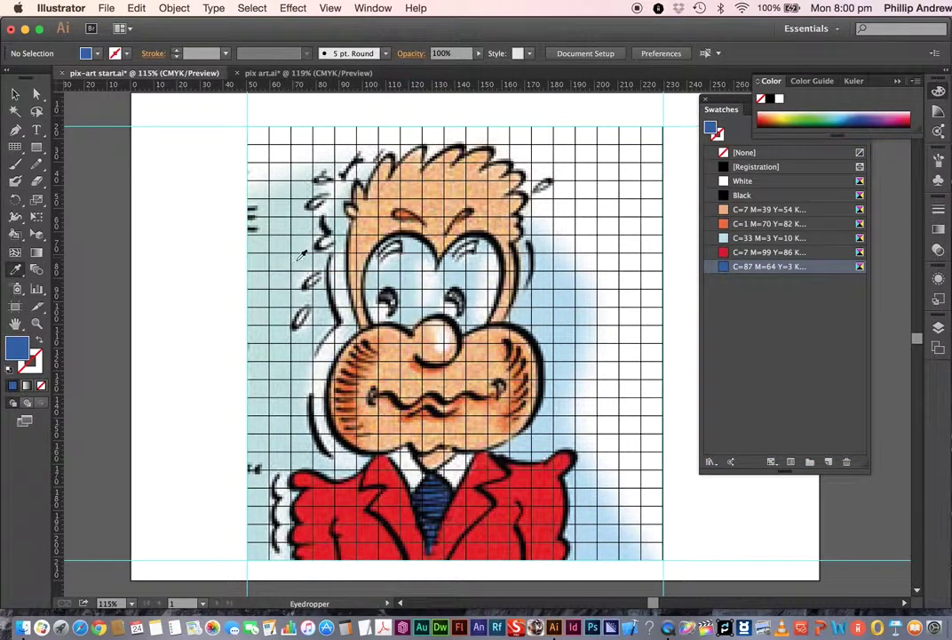
Reset the fill to none, then sample the pale green-blue background beside the character and add it as a swatch below the tie blue.
key("v")
key("d")
key("slash")
key("i")
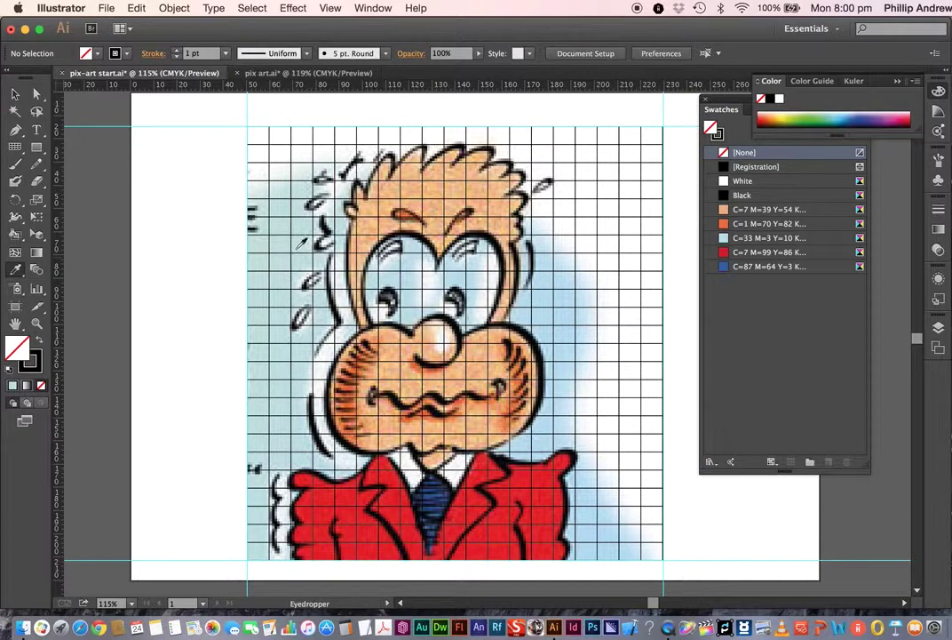
left_click(262, 294)
key("v")
left_click_drag(31, 345, 751, 289)
key("i")
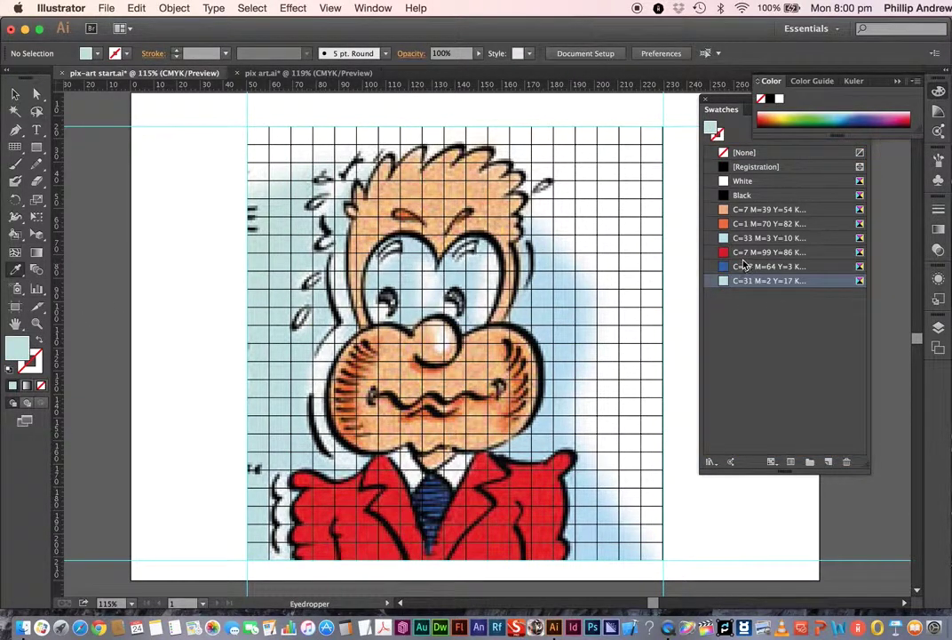
Sample the off-white highlight on the character's nose and add it as the last swatch in the list.
left_click(444, 347)
key("v")
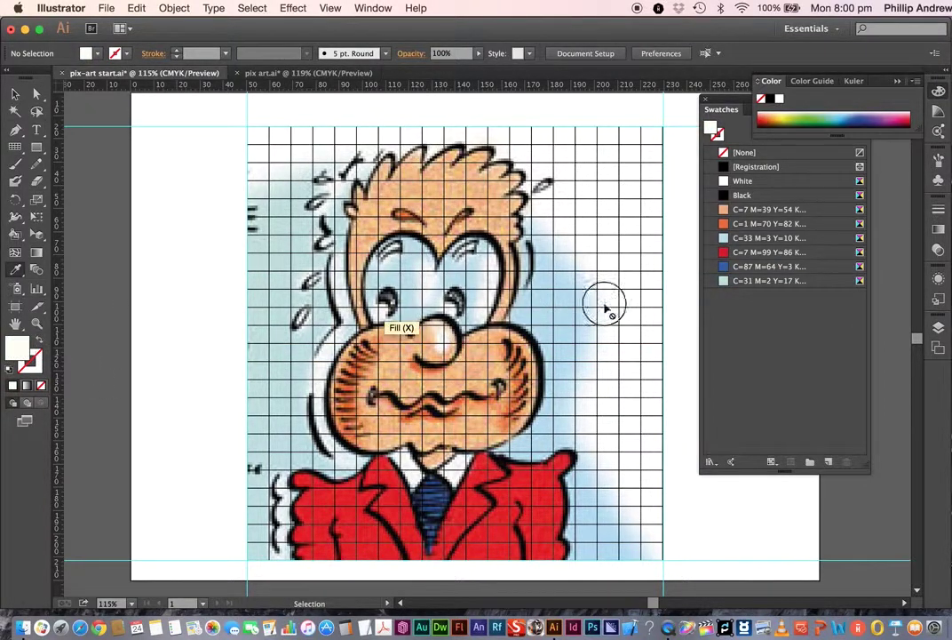
left_click_drag(604, 308, 725, 302)
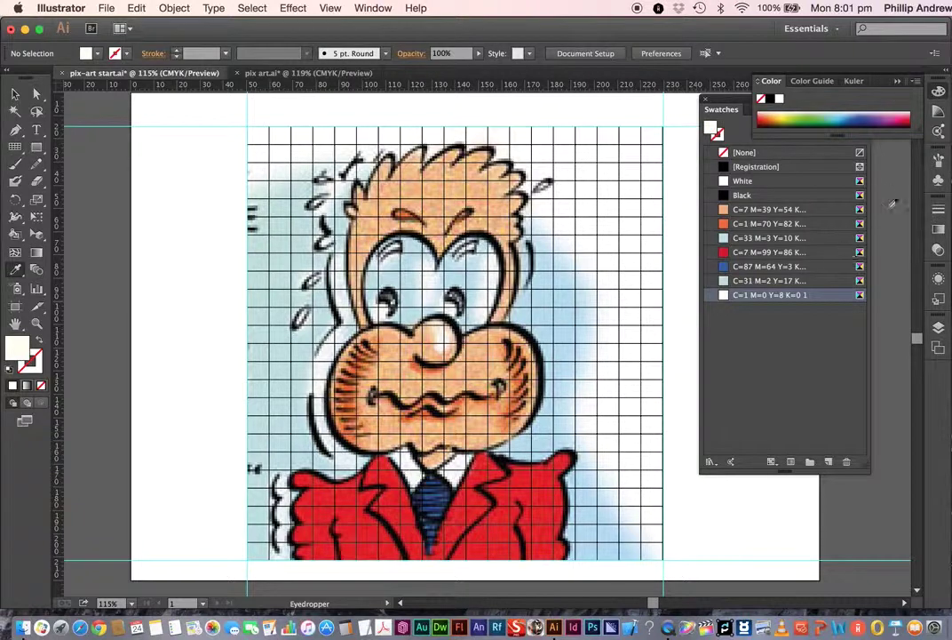
Delete the base grid layer and select the whole grid on the start layer.
left_click(939, 327)
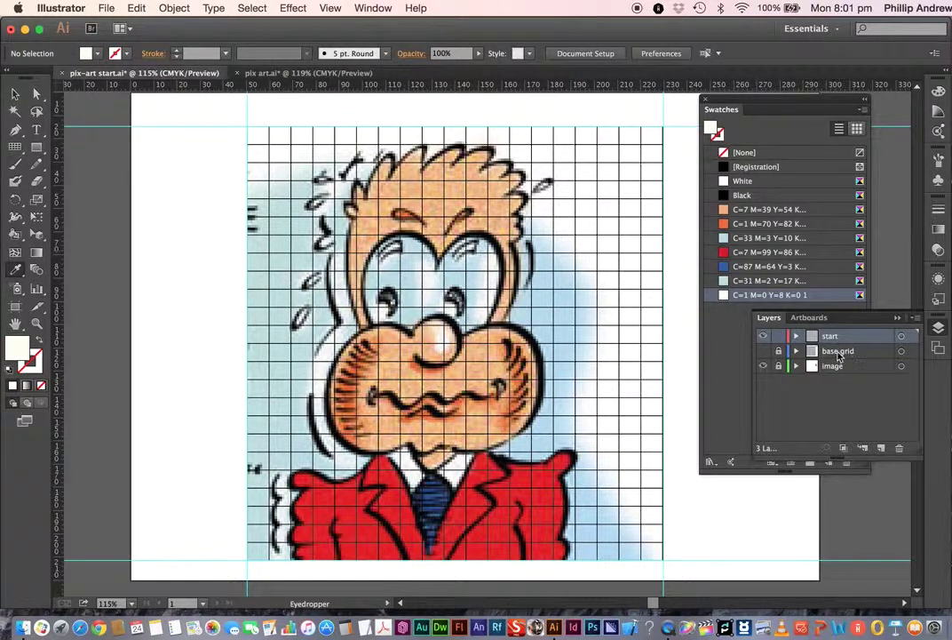
left_click_drag(874, 354, 899, 448)
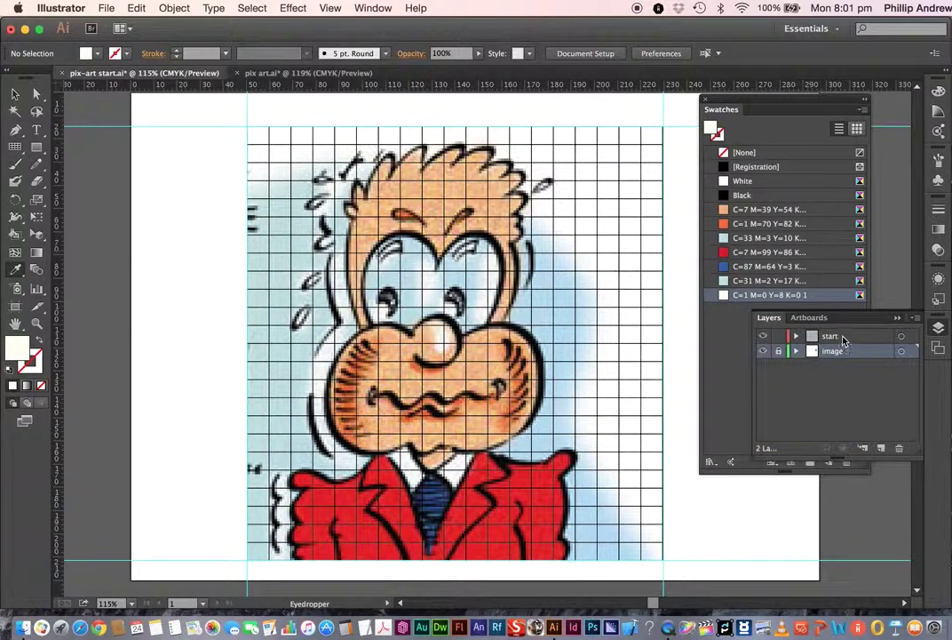
left_click(15, 95)
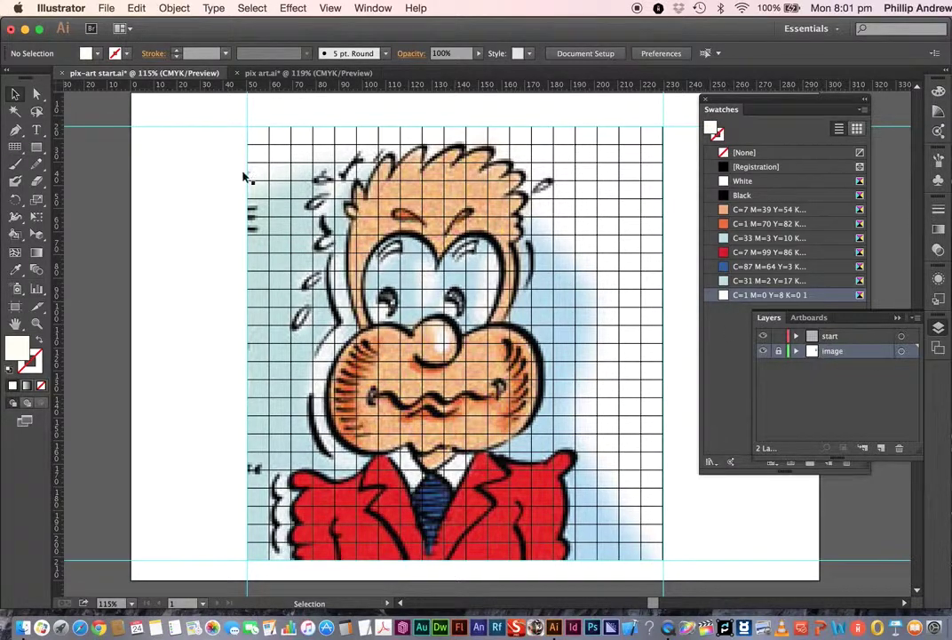
mouse_move(218, 133)
left_mouse_down()
mouse_move(373, 355)
mouse_move(691, 564)
mouse_move(698, 556)
left_mouse_up()
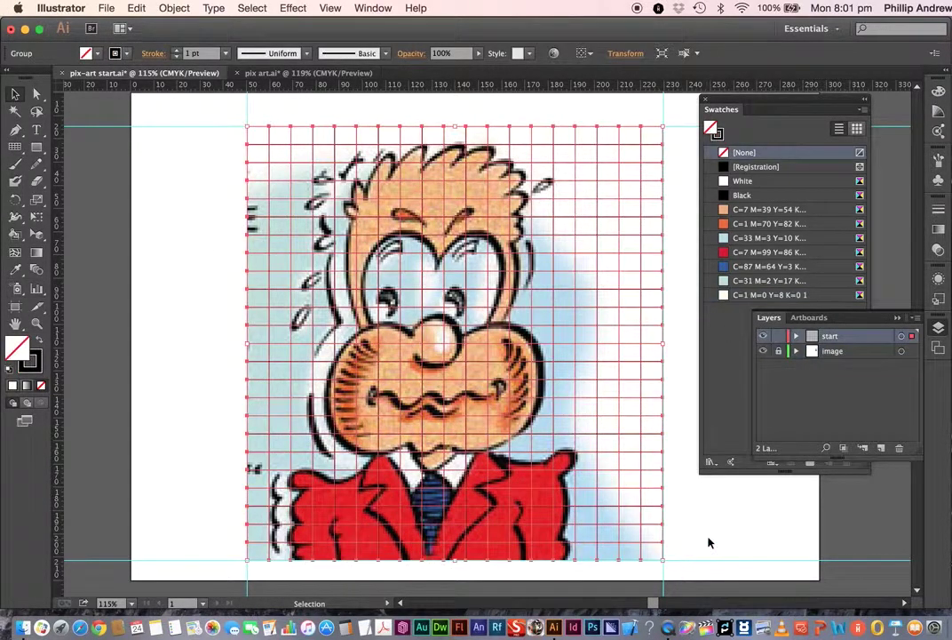
Convert the selected grid into a Live Paint group using the Live Paint Bucket with the skin-tone swatch C=7 M=39 Y=54 on the forehead.
left_click(16, 234)
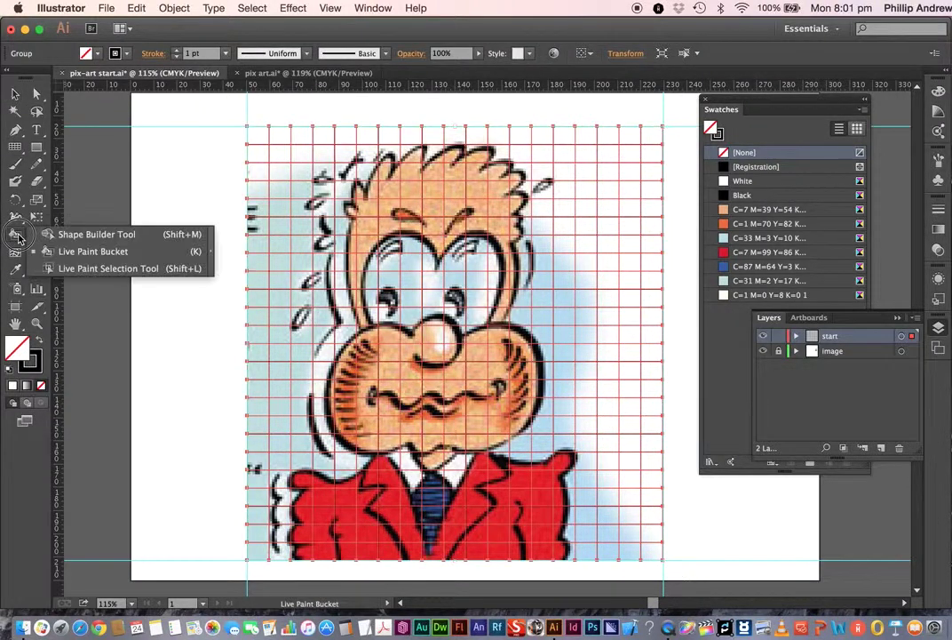
left_click(64, 256)
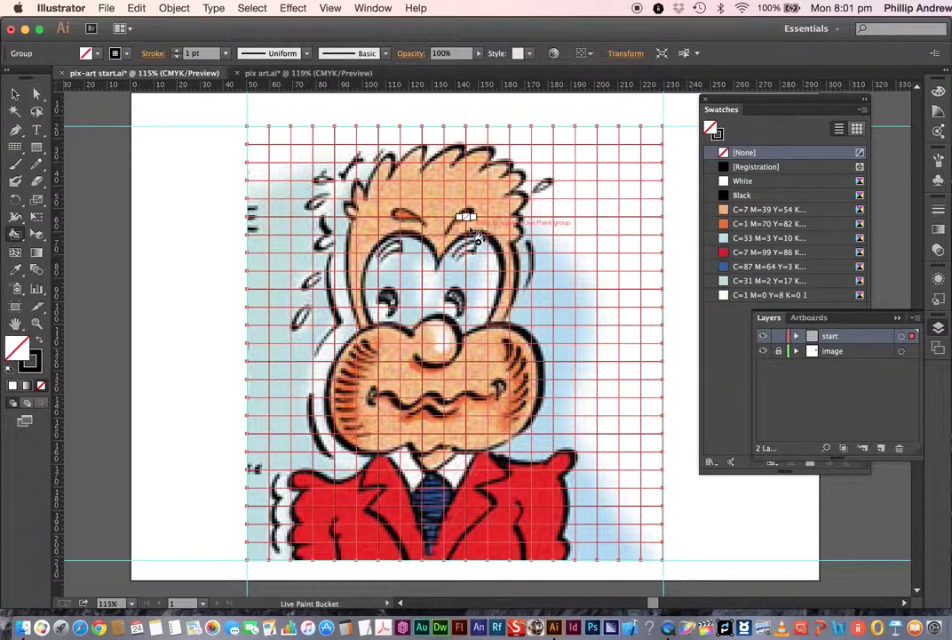
key("d")
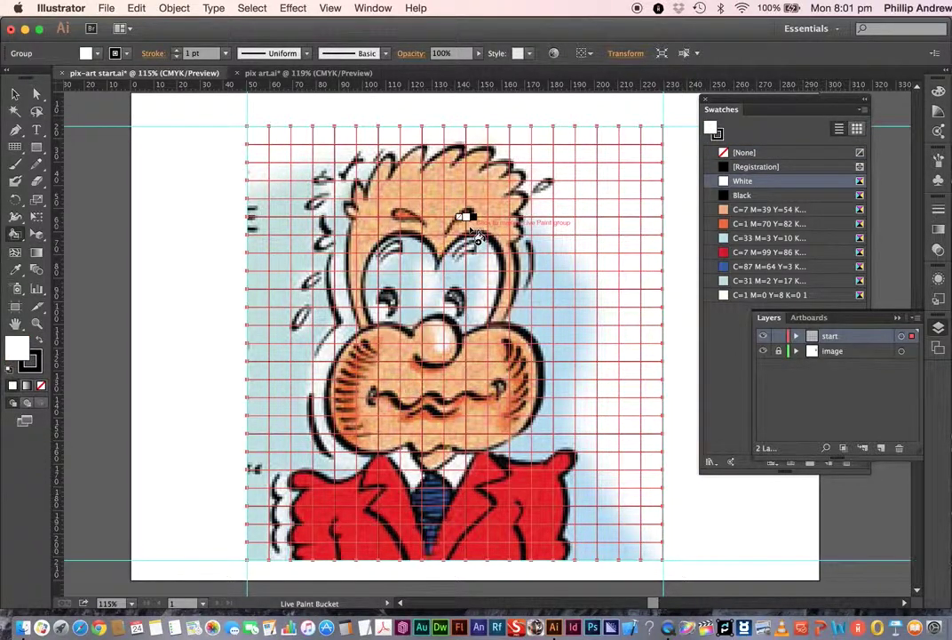
key("slash")
key("d")
key("Right")
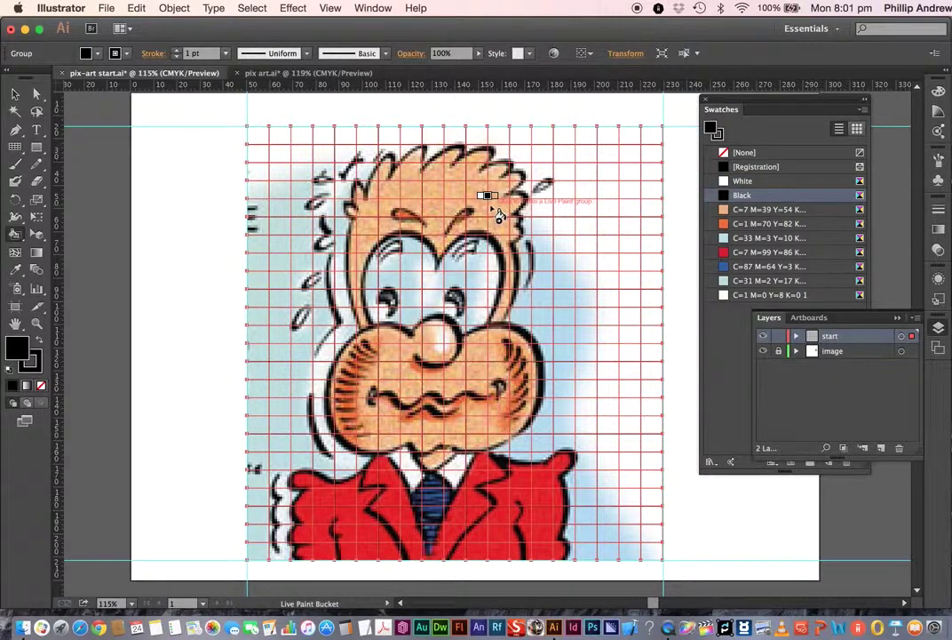
key("Right")
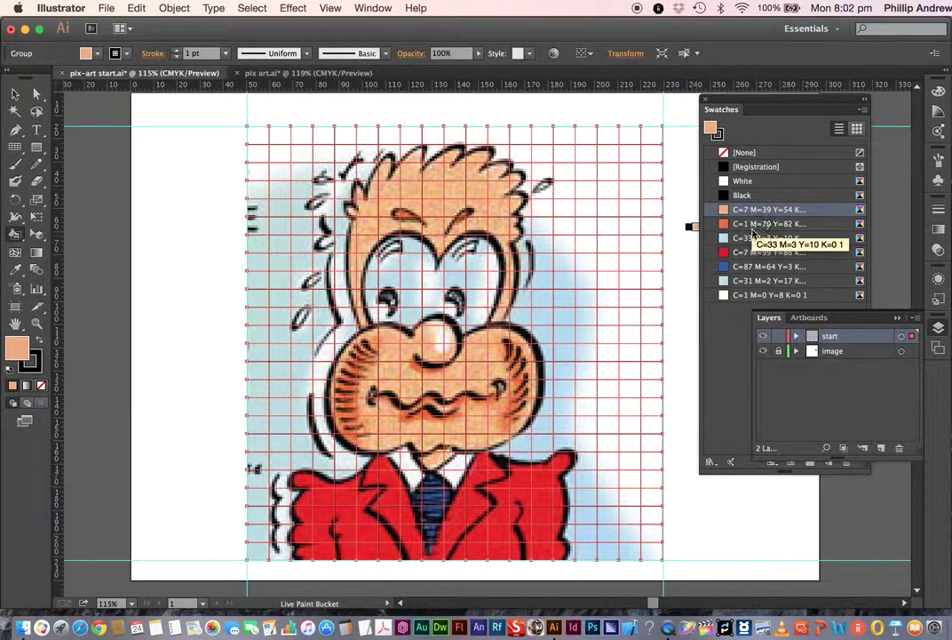
left_click(473, 172)
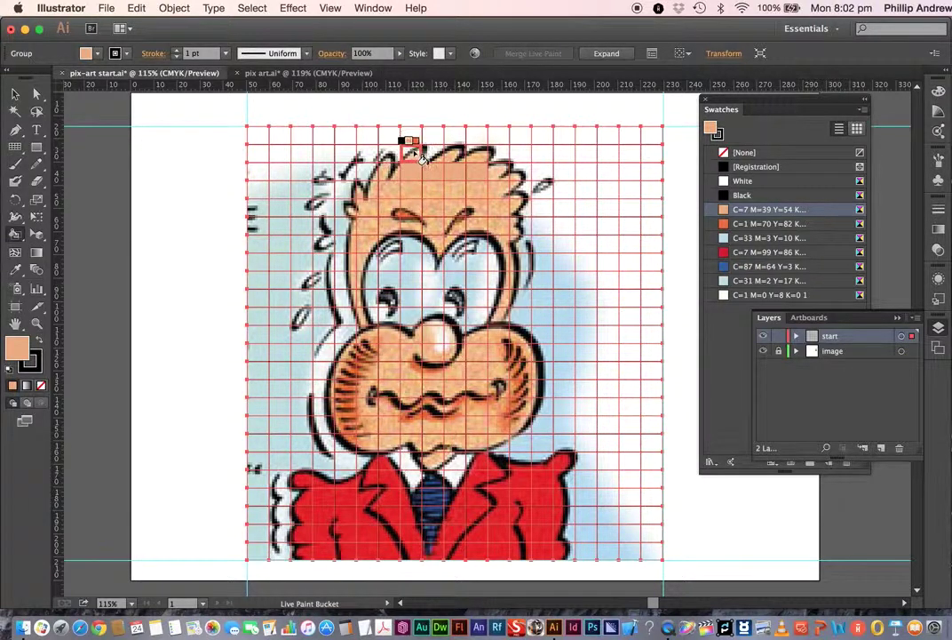
Fill the grid cells over the character's hair and upper forehead with the skin tone.
left_click(411, 151)
left_click(463, 157)
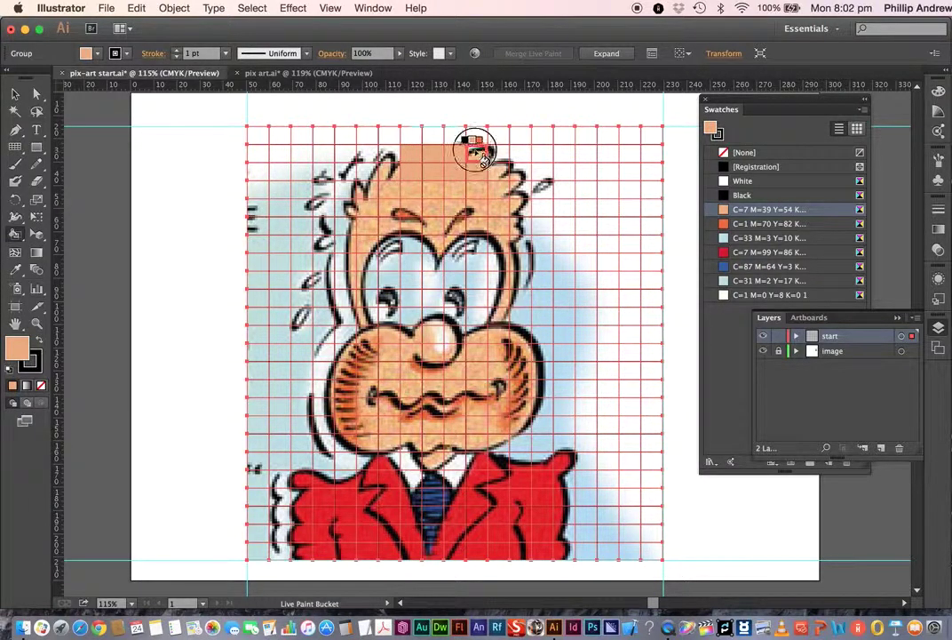
left_click(484, 153)
left_click(519, 188)
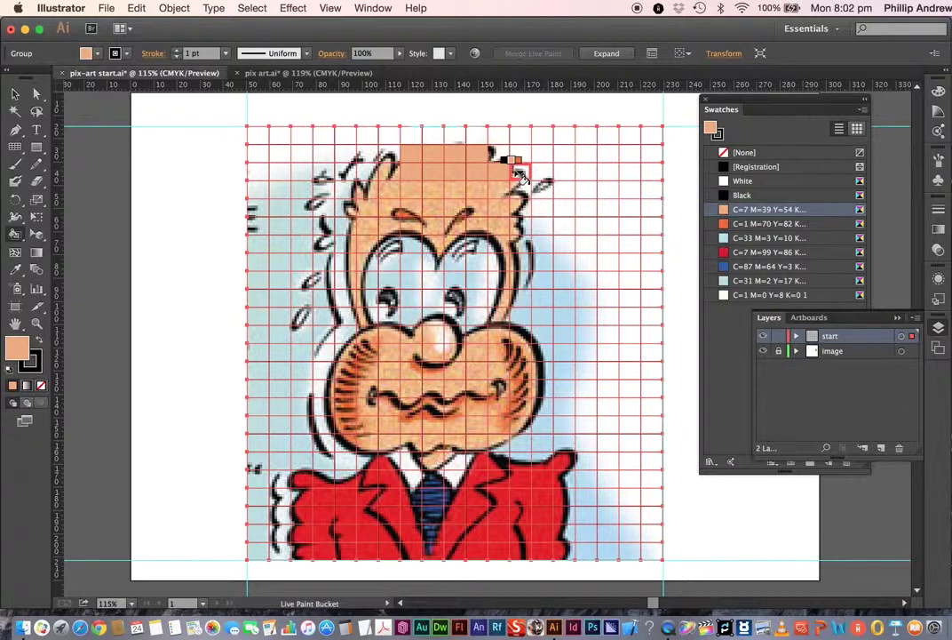
left_click(502, 188)
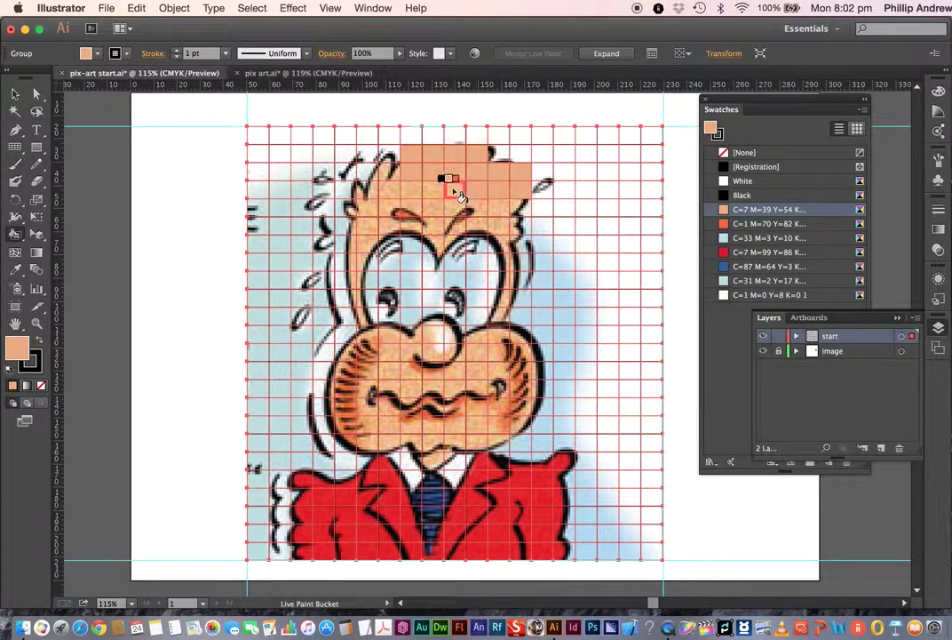
left_click(392, 174)
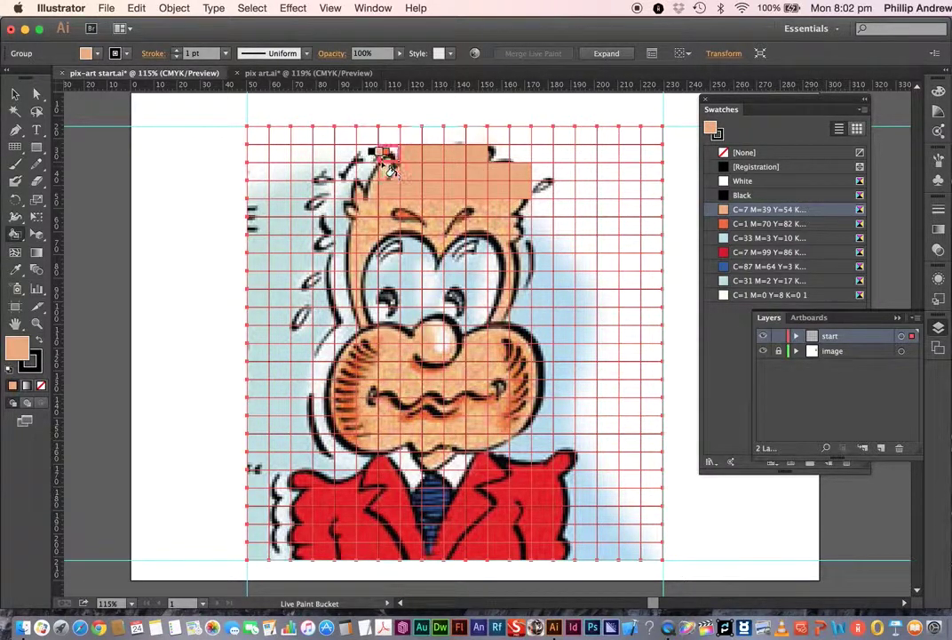
Fill the brow cells, the cells down both sides of the eyes and those between the eyes with the skin tone.
mouse_move(362, 203)
left_mouse_down()
mouse_move(517, 207)
mouse_move(505, 226)
mouse_move(352, 235)
mouse_move(359, 302)
mouse_move(362, 259)
mouse_move(351, 282)
mouse_move(366, 240)
left_mouse_up()
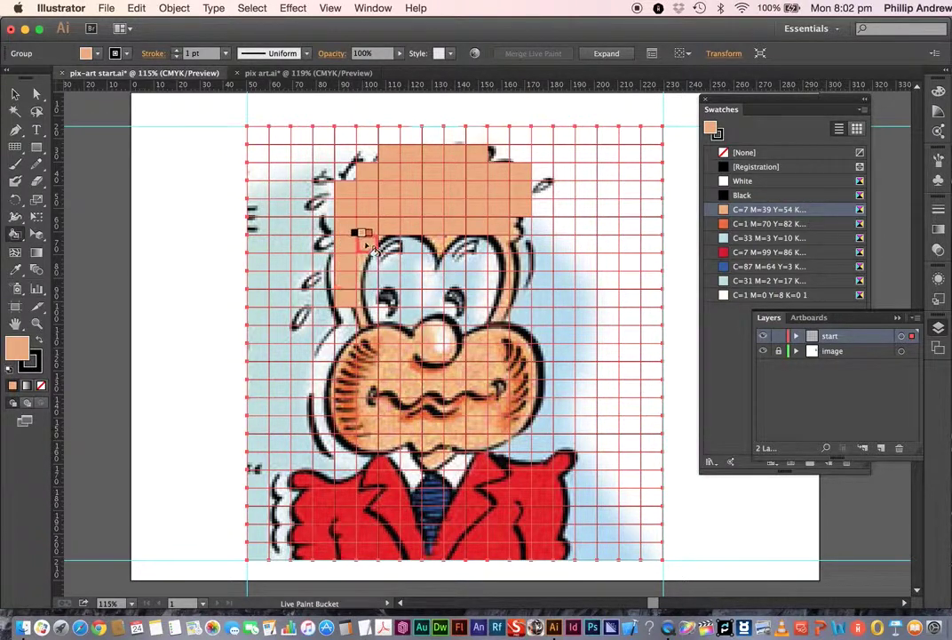
left_click(435, 236)
mouse_move(435, 236)
left_mouse_down()
mouse_move(495, 228)
mouse_move(505, 302)
left_mouse_up()
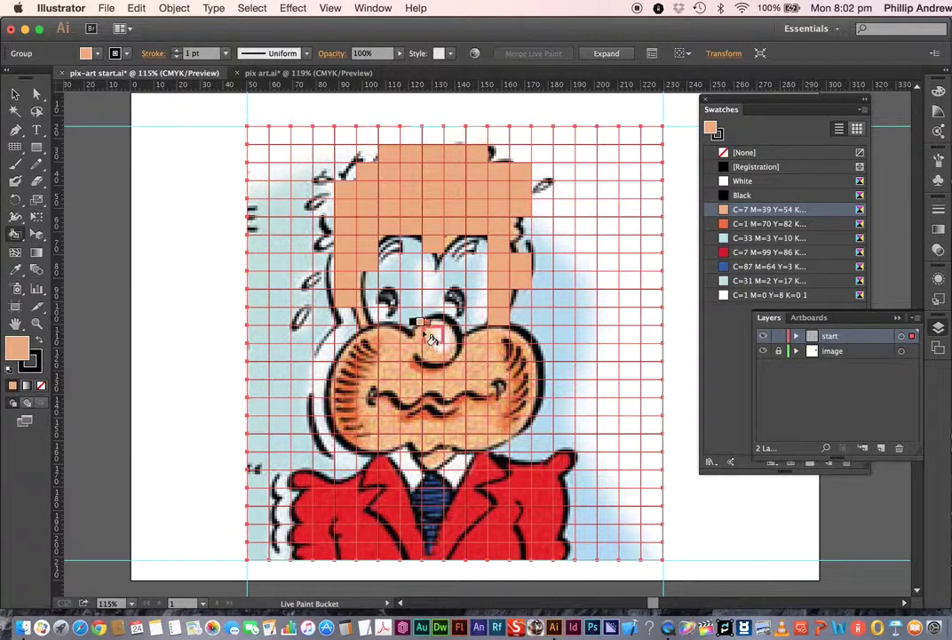
Fill cells over the nose, upper cheeks and around the mouth with the skin tone.
mouse_move(436, 313)
left_mouse_down()
mouse_move(394, 334)
mouse_move(356, 335)
mouse_move(487, 336)
mouse_move(454, 333)
mouse_move(469, 360)
mouse_move(505, 363)
mouse_move(478, 340)
mouse_move(444, 346)
left_mouse_up()
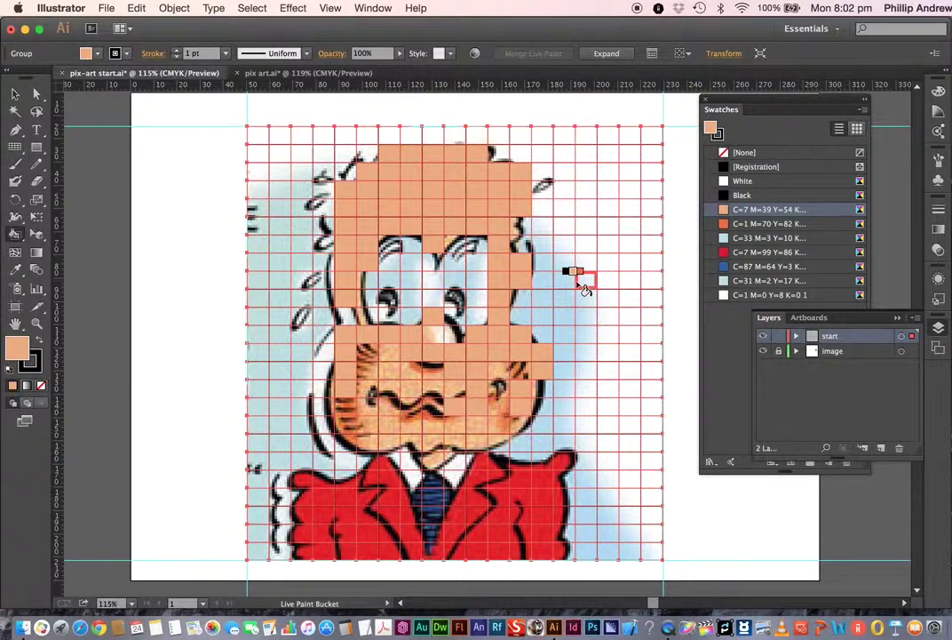
key("Right")
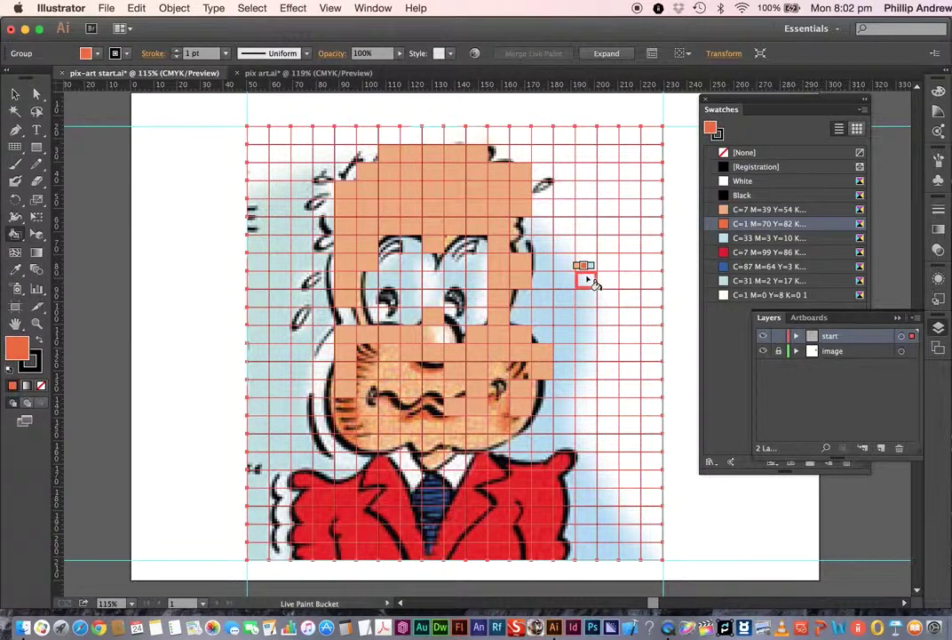
key("Left")
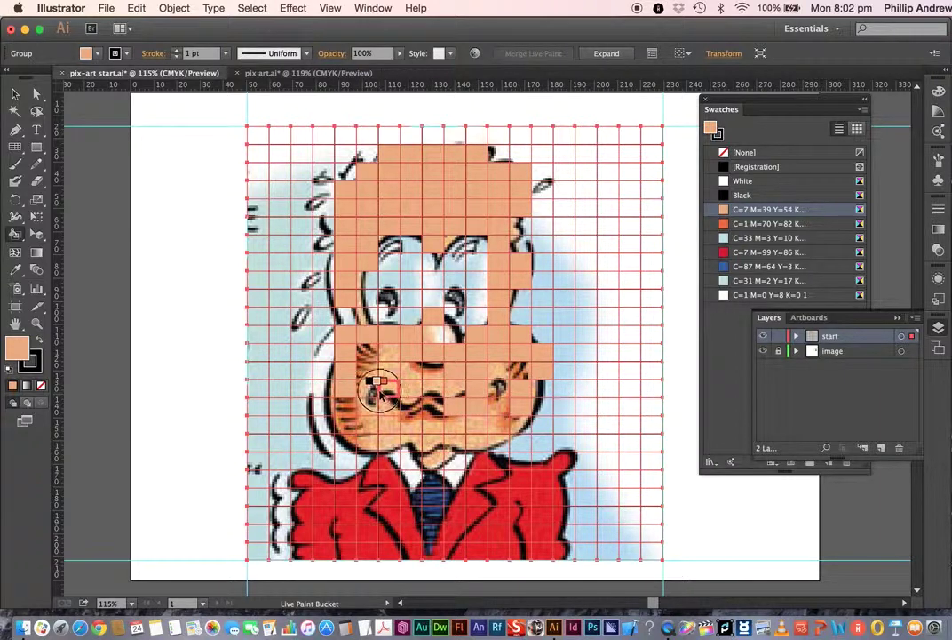
left_click_drag(385, 398, 497, 393)
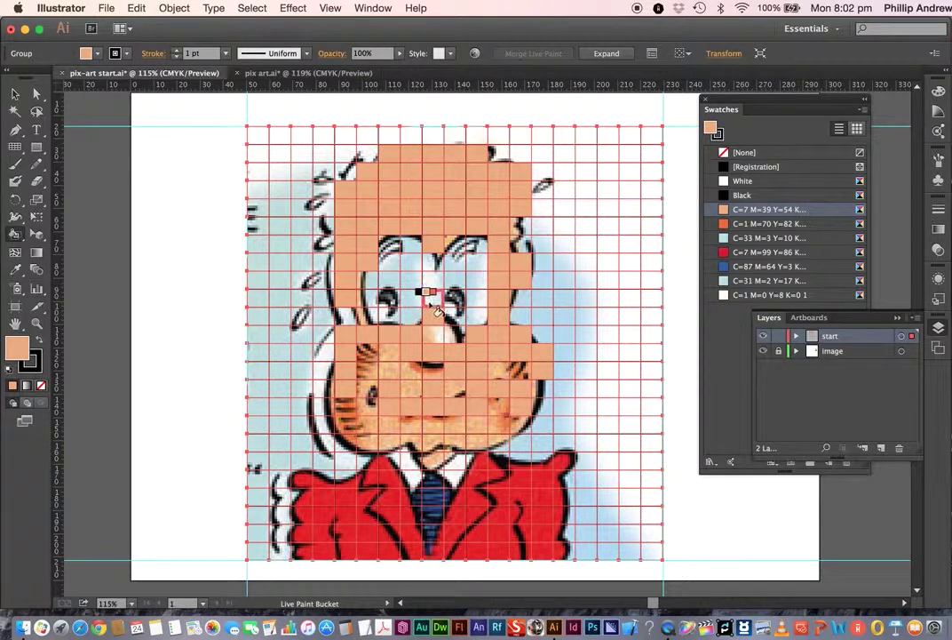
Paint the mouth in black, with a row of cells across the face and three cells beneath its middle.
key("Left")
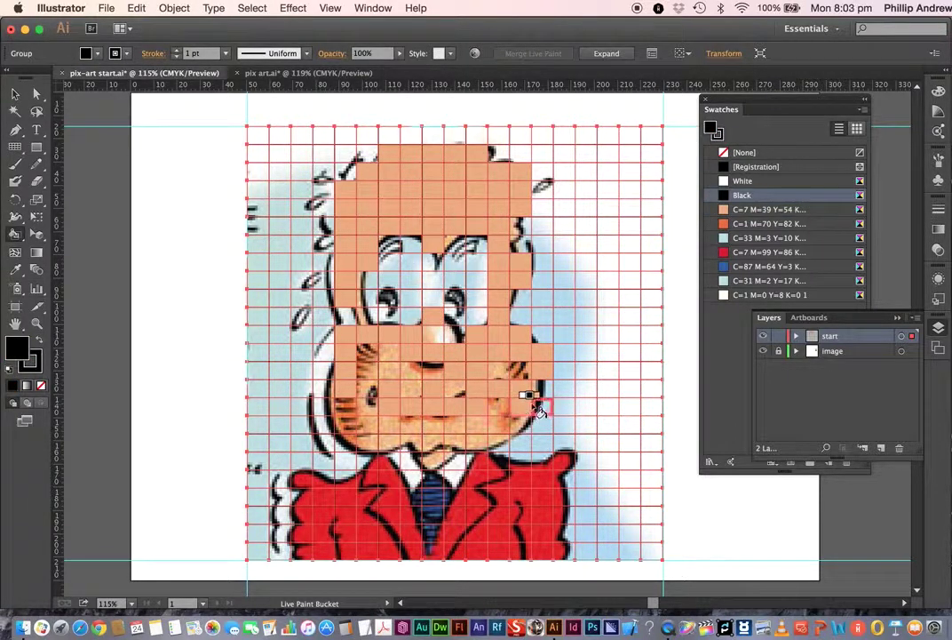
mouse_move(498, 388)
left_mouse_down()
mouse_move(464, 404)
mouse_move(382, 391)
left_mouse_up()
left_click(367, 388)
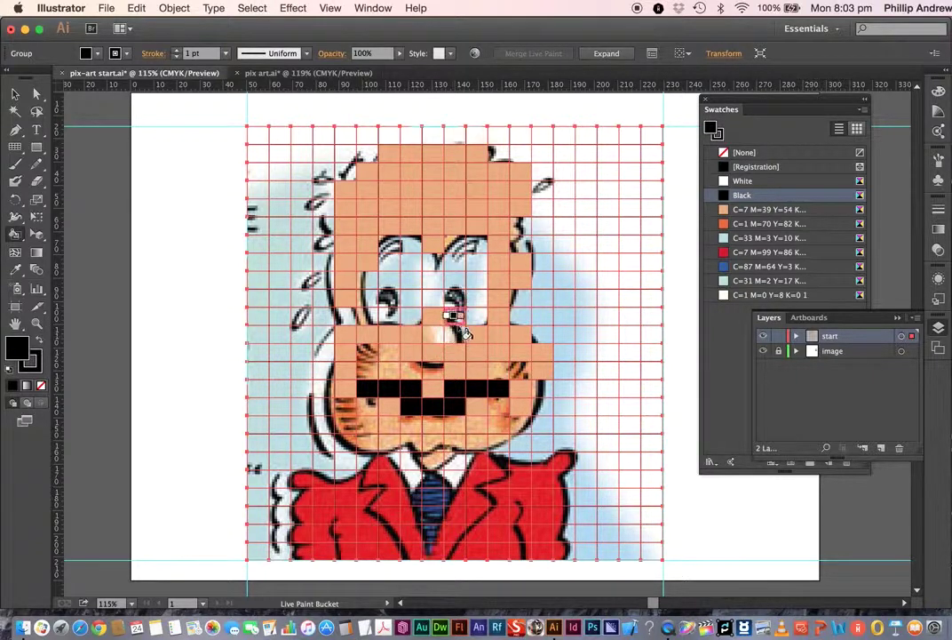
Paint the shading beside and under the nose, below the mouth and down the left cheek with the darker orange swatch C=1 M=70 Y=82.
left_click(741, 226)
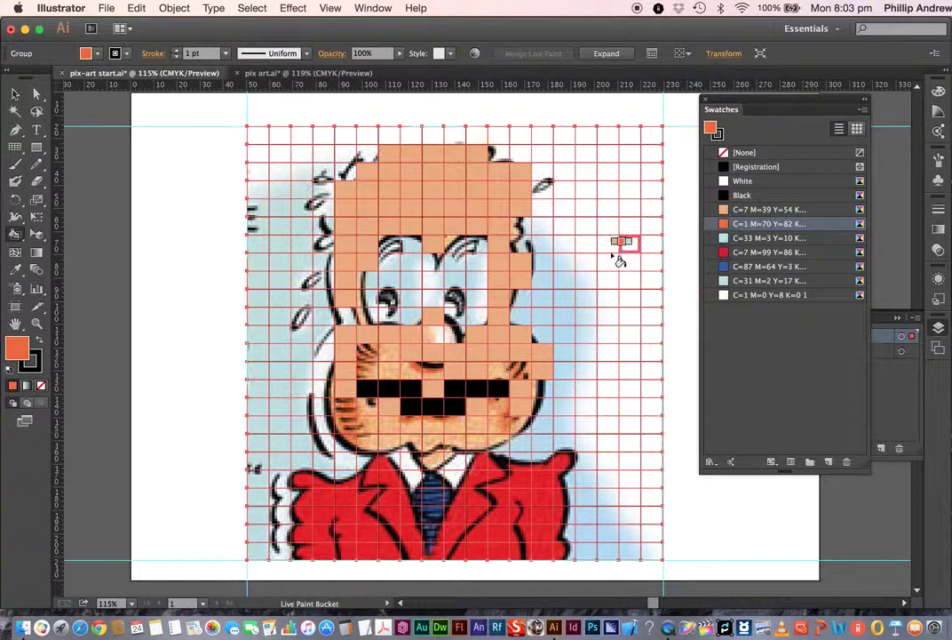
key("Right")
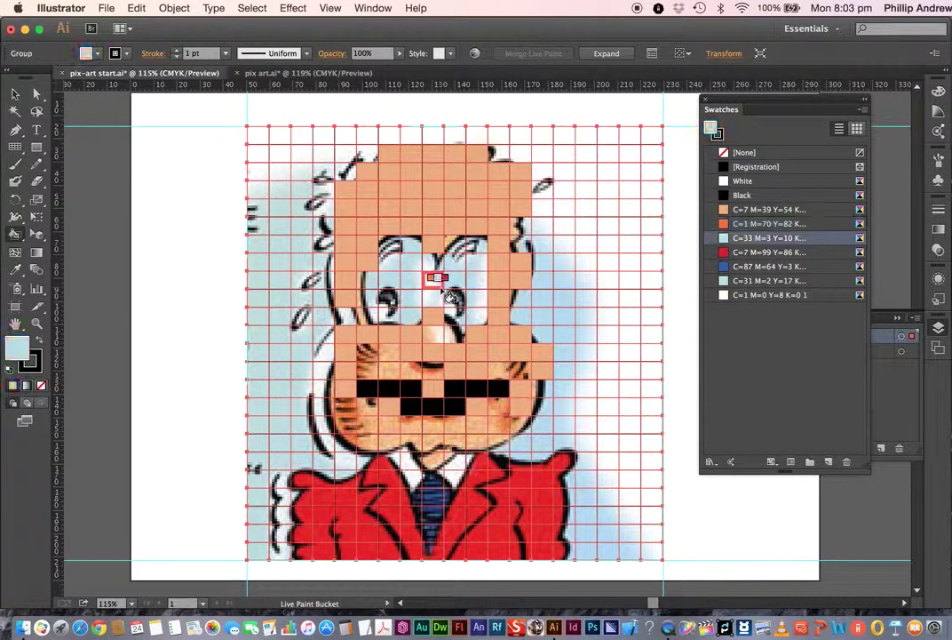
key("Right")
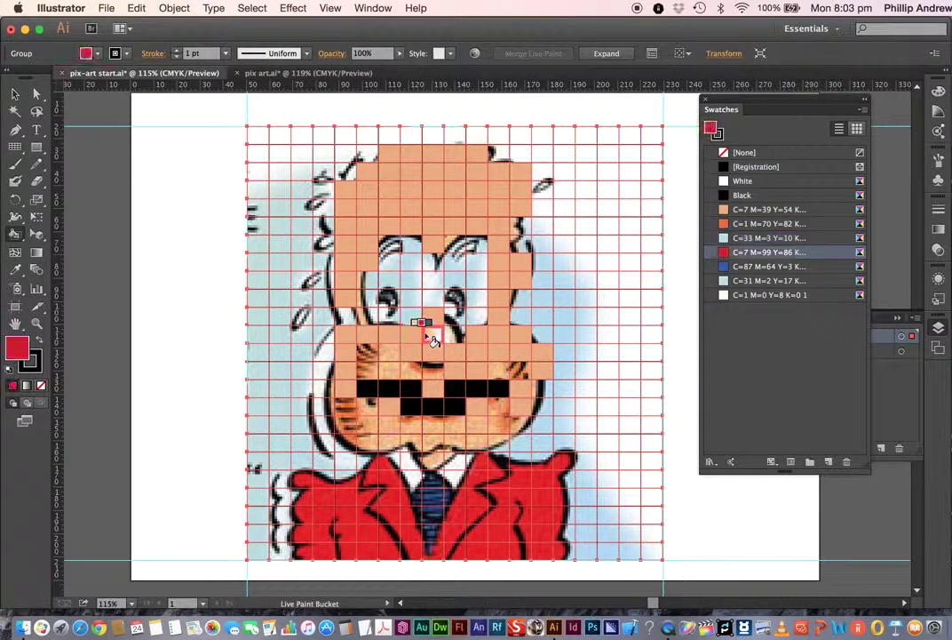
left_click(725, 238)
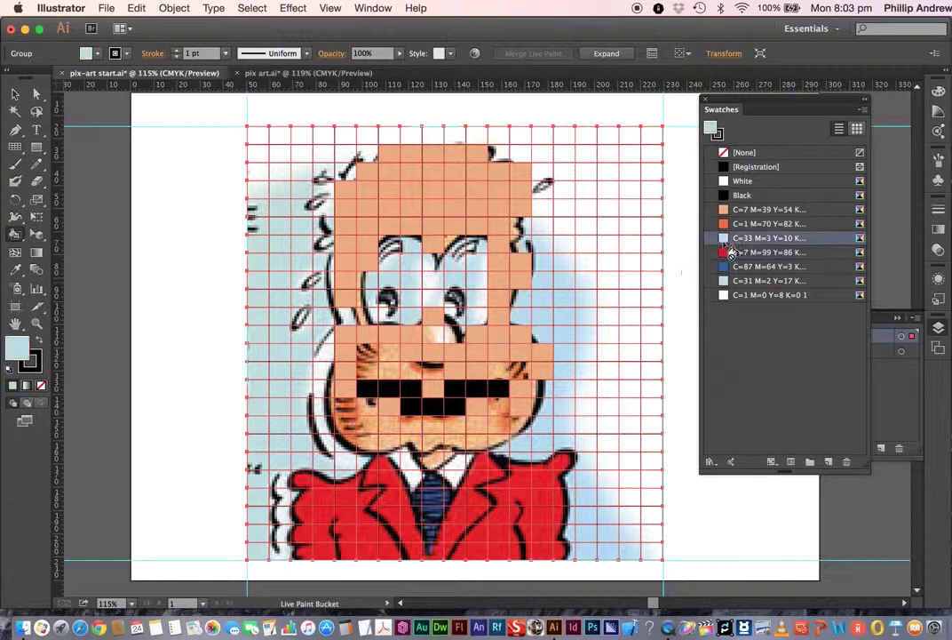
key("Left")
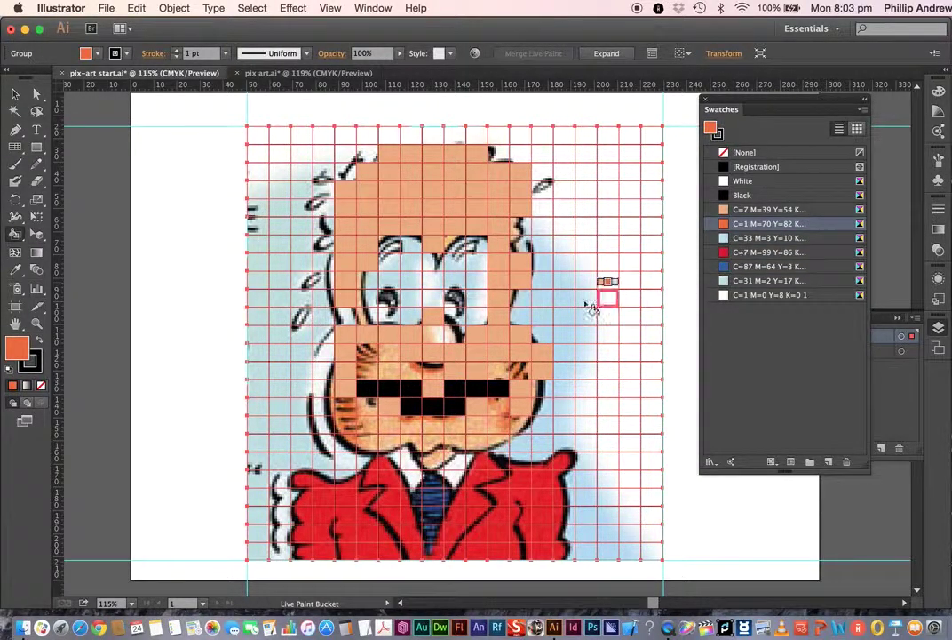
left_click(412, 360)
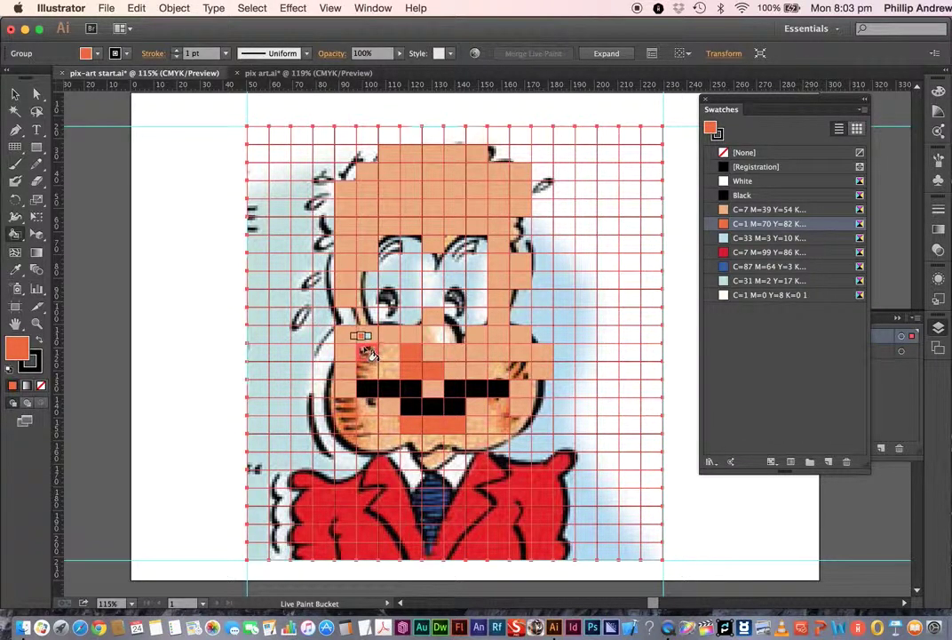
mouse_move(369, 354)
left_mouse_down()
mouse_move(351, 351)
mouse_move(348, 405)
left_mouse_up()
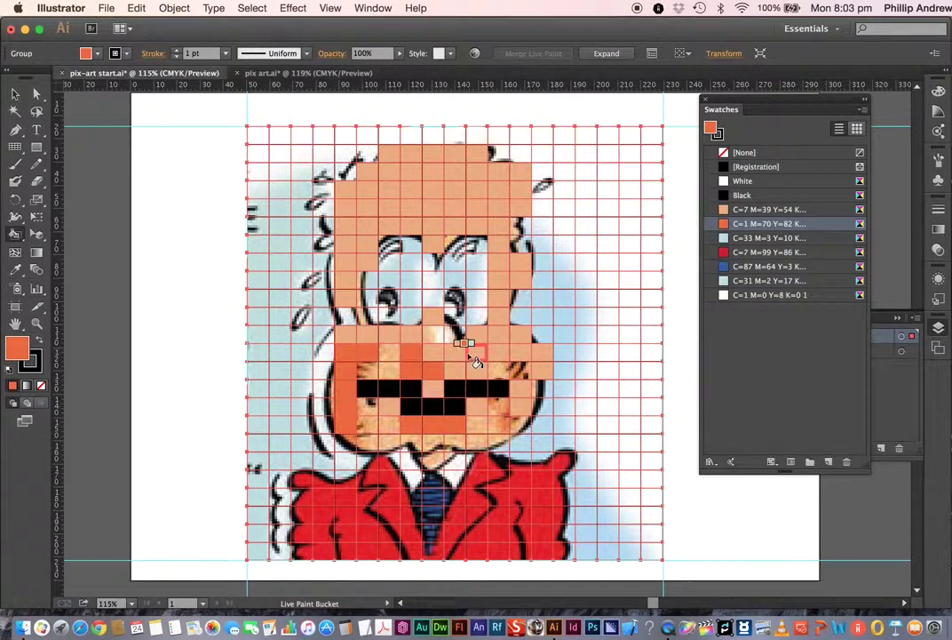
Paint shading down the right cheek and along both eyebrows with the darker orange swatch C=1 M=70 Y=82.
mouse_move(522, 366)
left_mouse_down()
mouse_move(520, 389)
mouse_move(536, 357)
left_mouse_up()
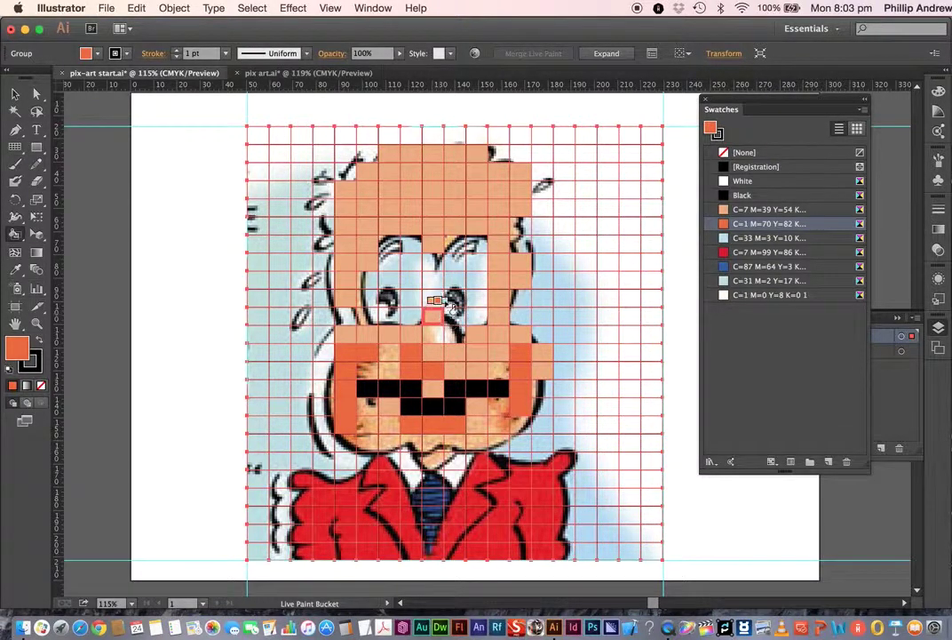
mouse_move(470, 211)
left_mouse_down()
mouse_move(368, 206)
mouse_move(389, 214)
left_mouse_up()
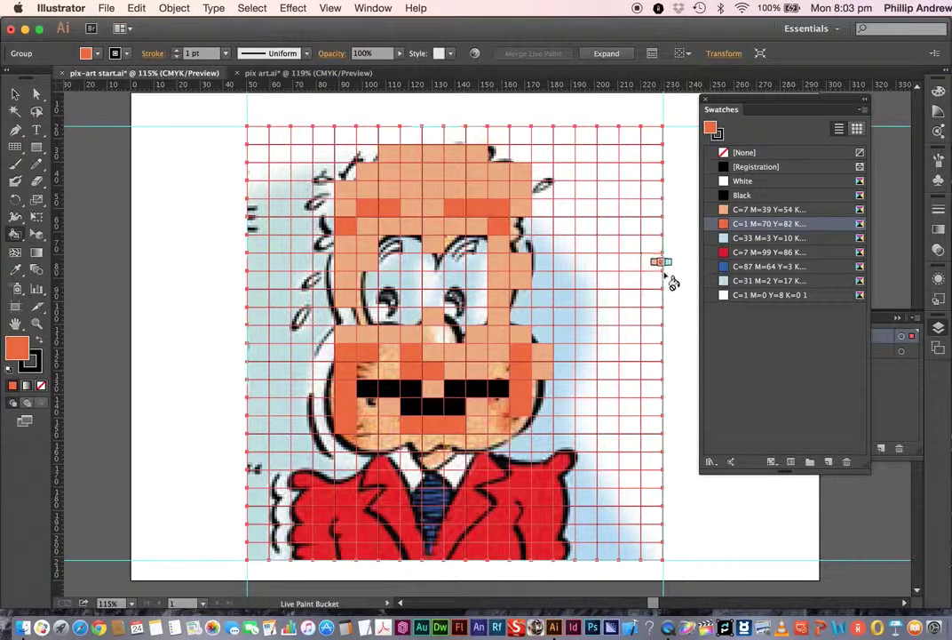
Fill the cells of both eyes, apart from the pupils, with the light blue swatch C=33 M=3 Y=10.
key("Right")
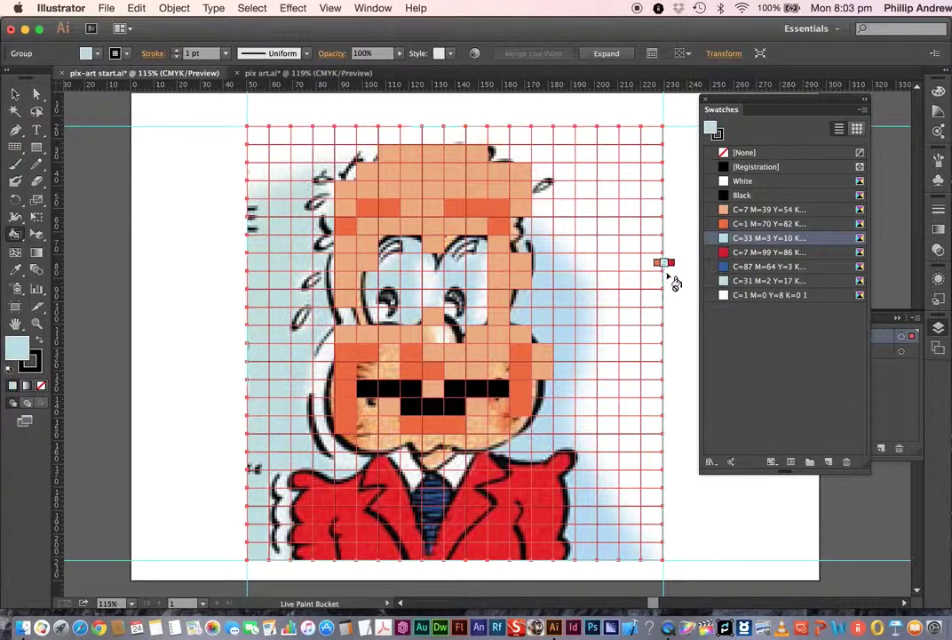
left_click(478, 252)
left_click(484, 269)
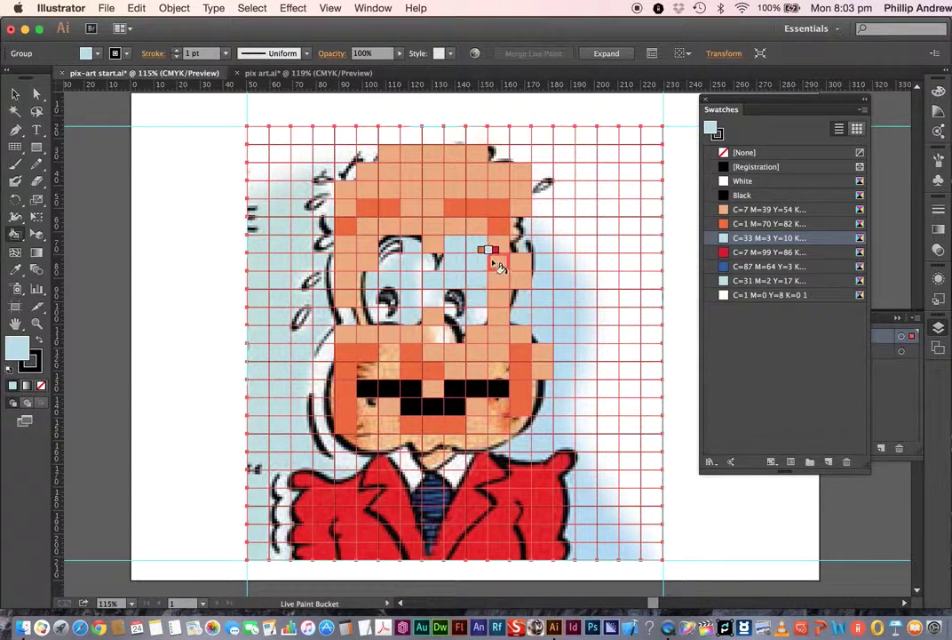
left_click(448, 302)
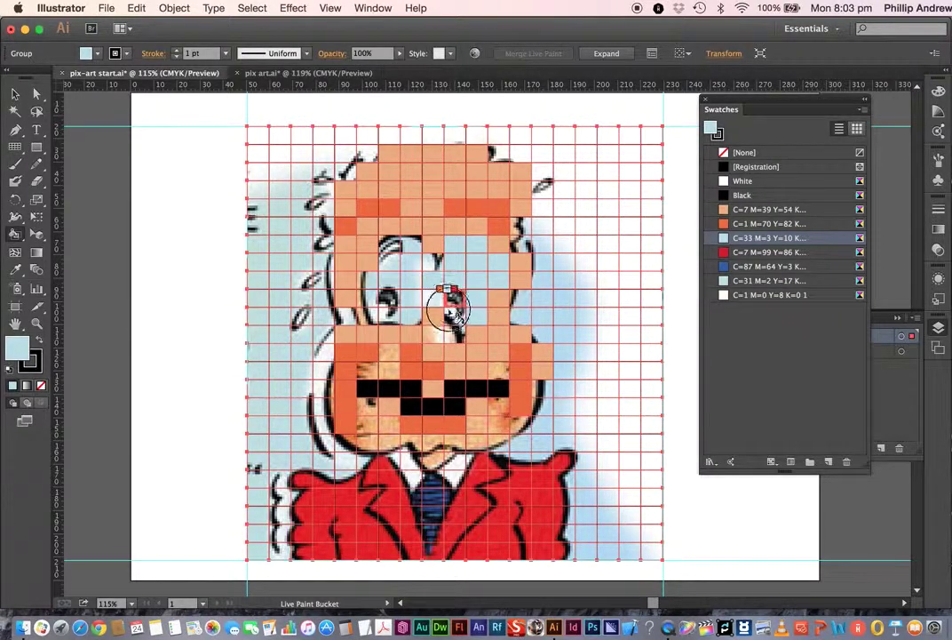
left_click(396, 256)
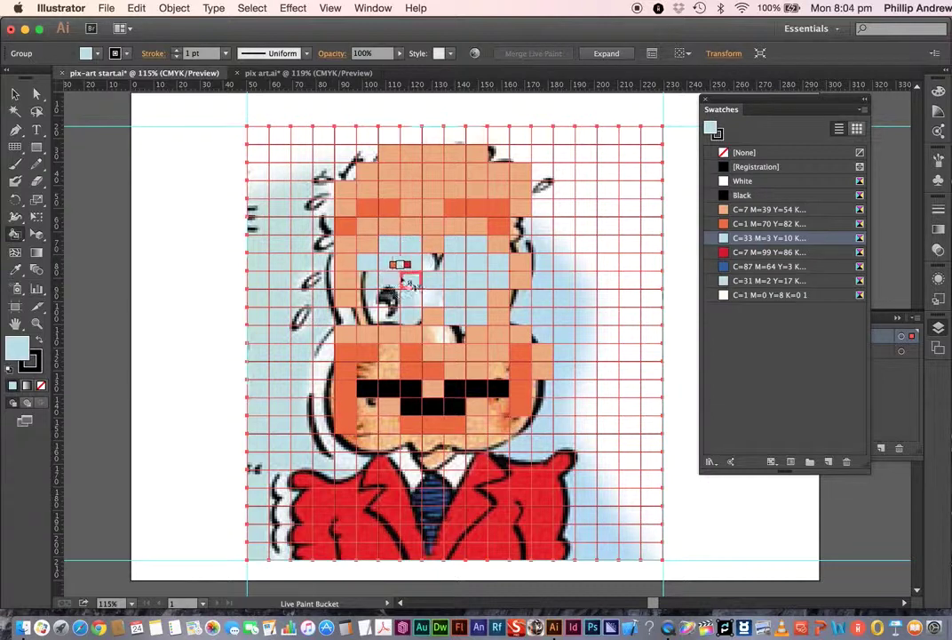
left_click(410, 312)
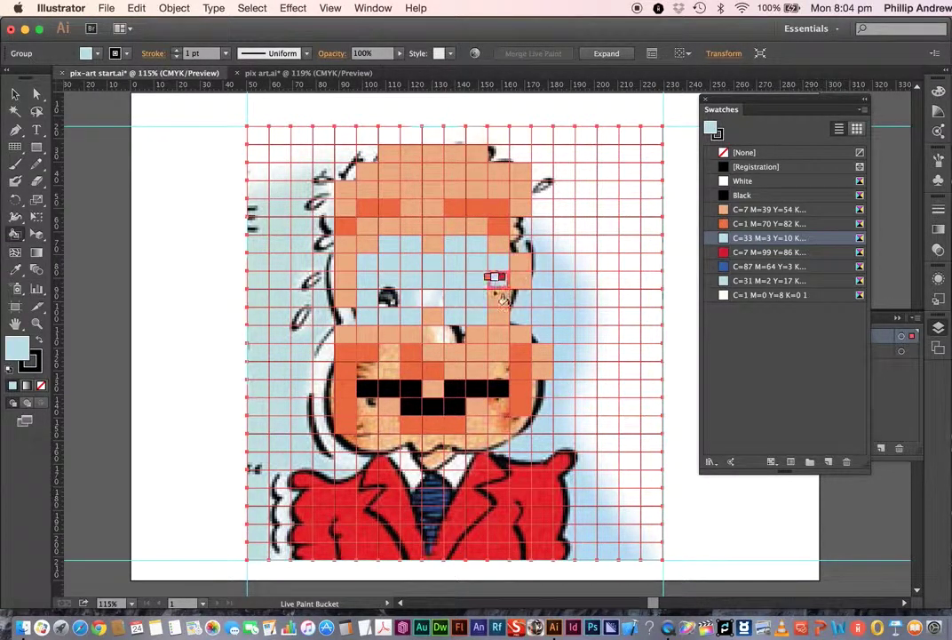
Paint one black pupil cell in each eye.
key("Left")
key("Left")
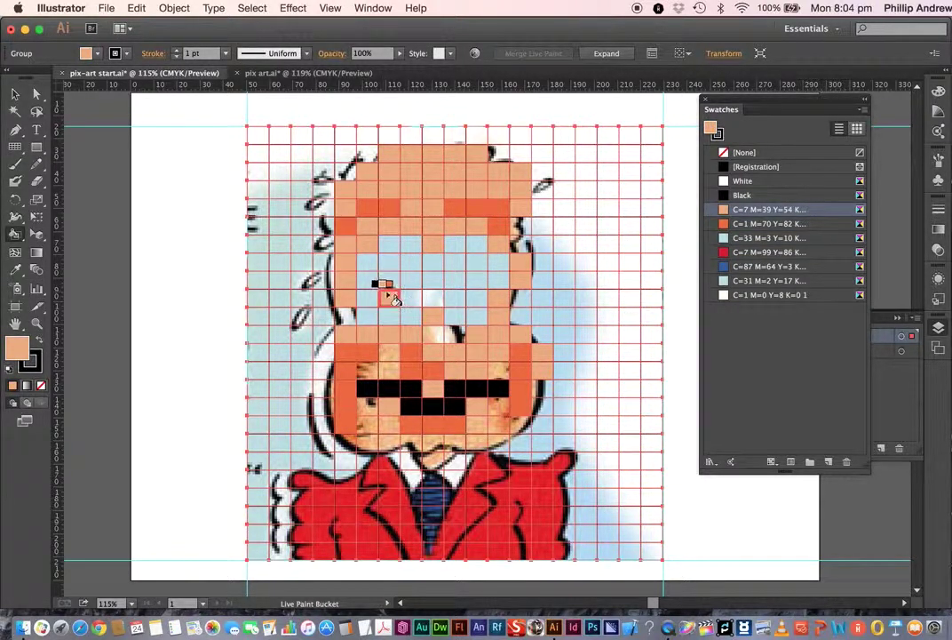
key("Left")
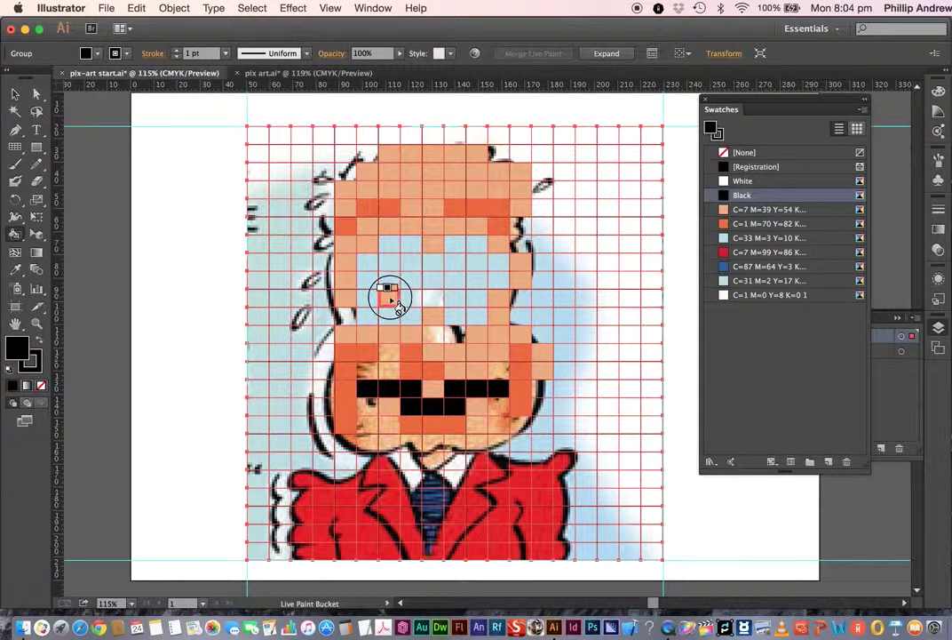
left_click(390, 298)
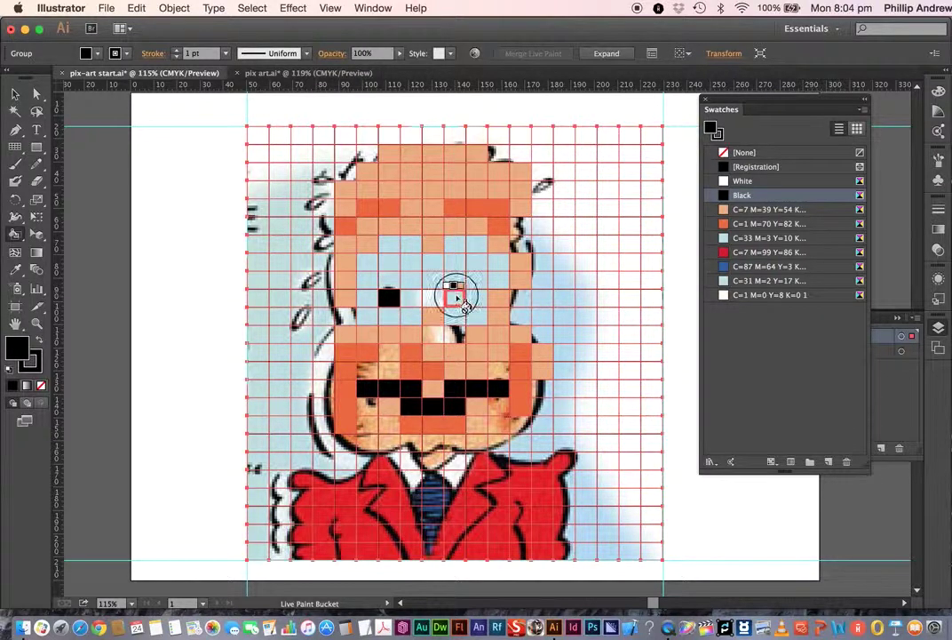
left_click(456, 298)
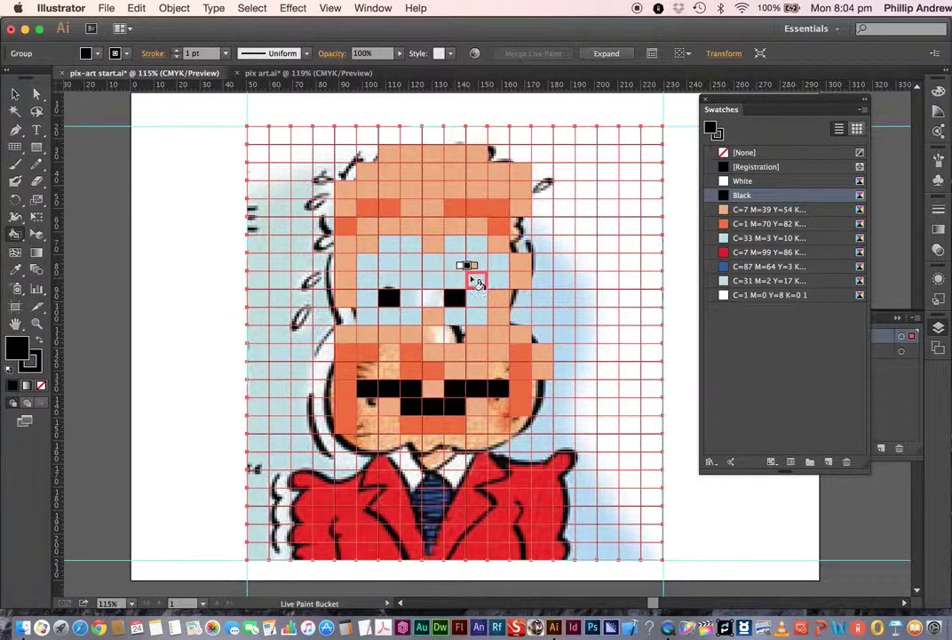
Fill the three cells above and to the right of each pupil with the blue swatch C=87 M=64 Y=3.
key("Left")
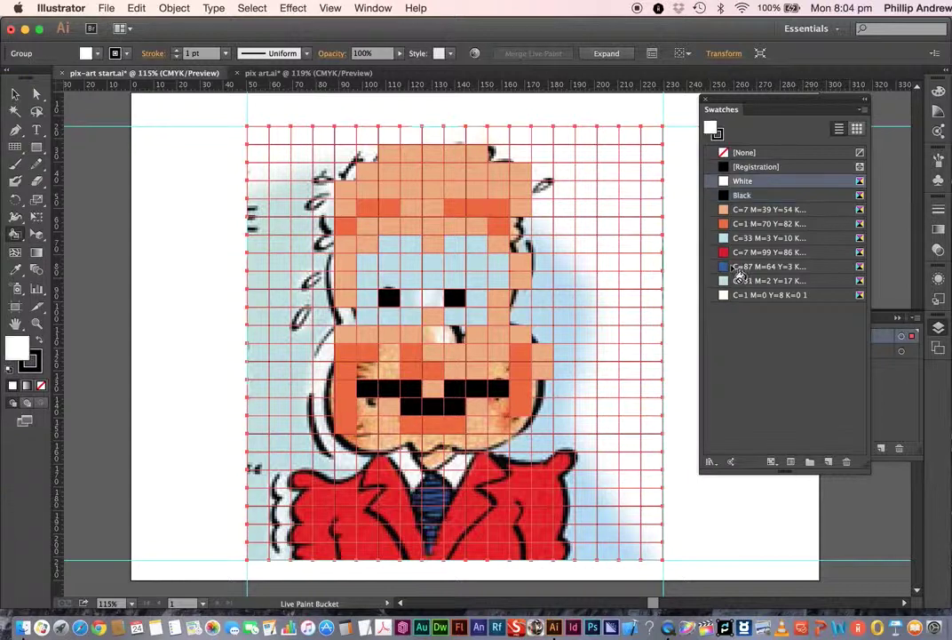
key("Left")
key("Left")
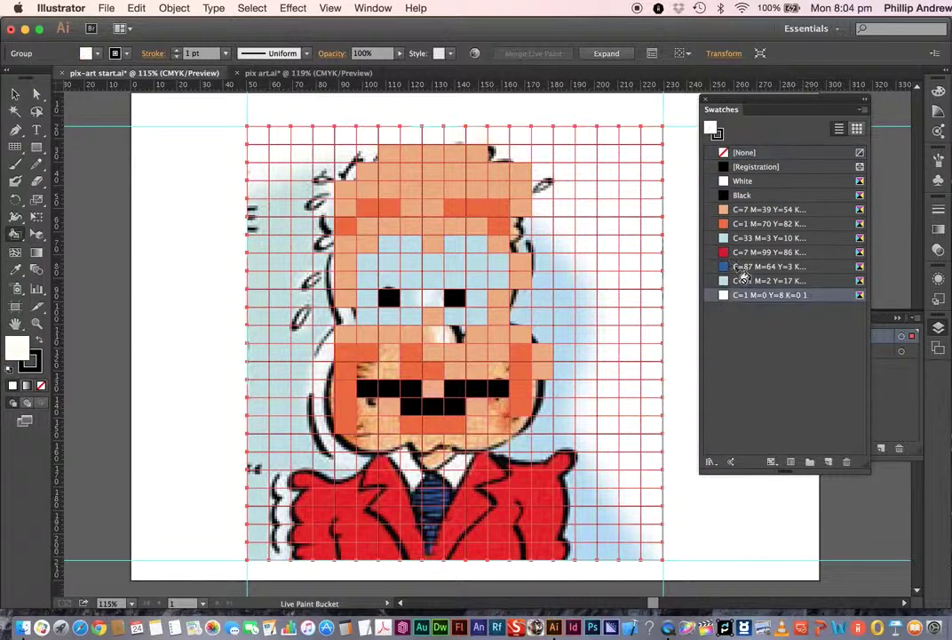
key("Right")
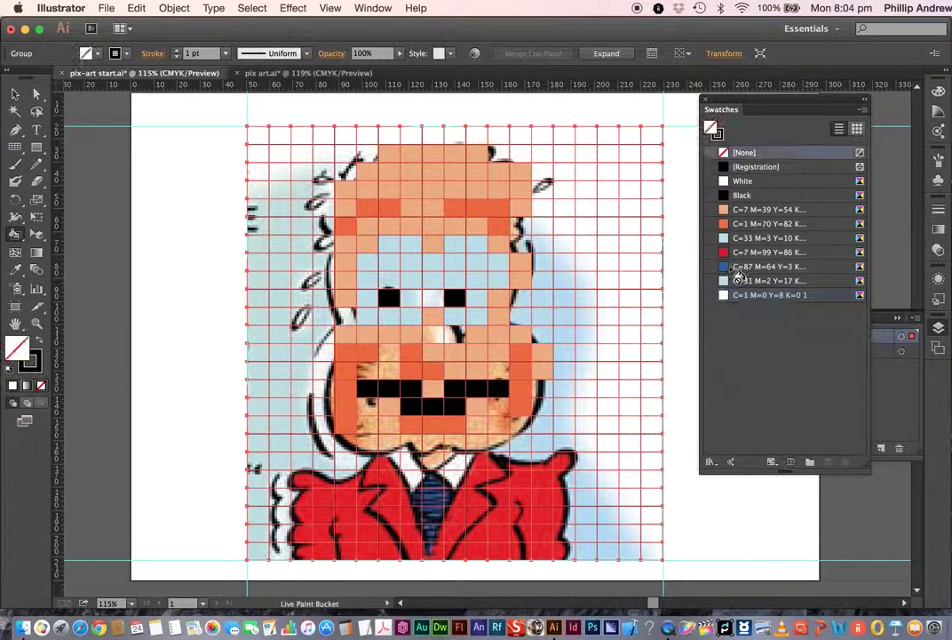
key("Left")
key("Left")
key("Left")
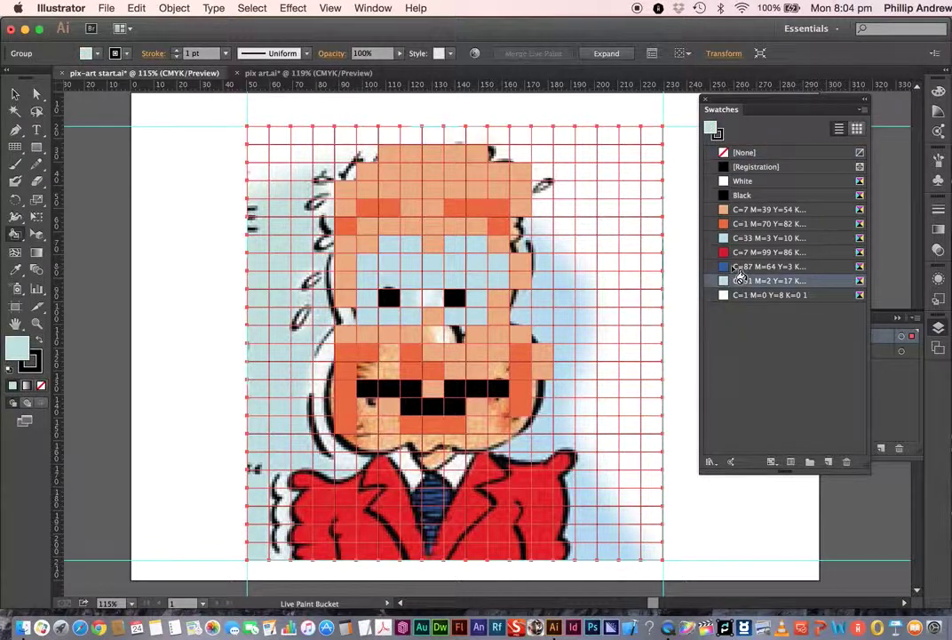
left_click(476, 297)
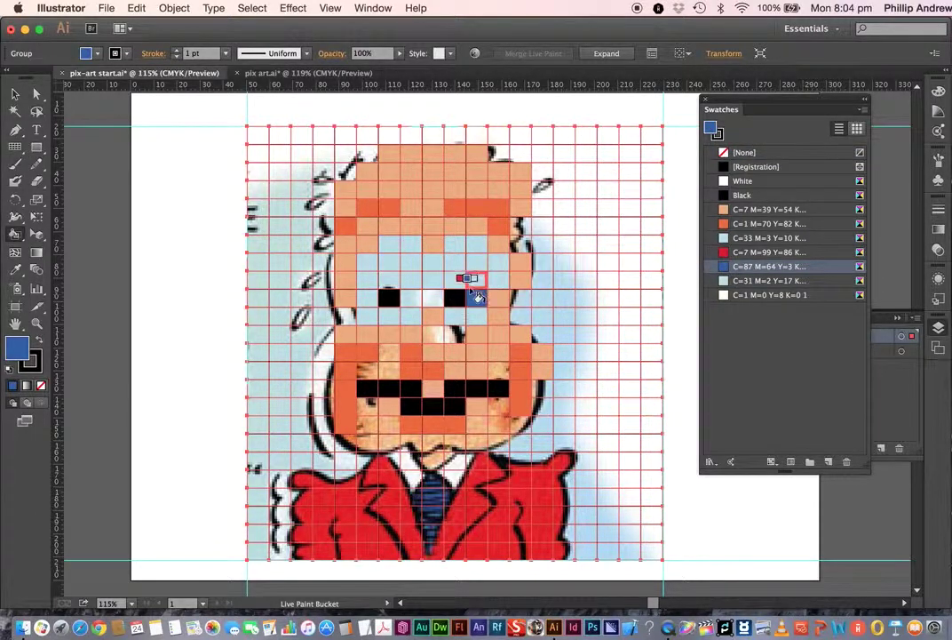
left_click(477, 282)
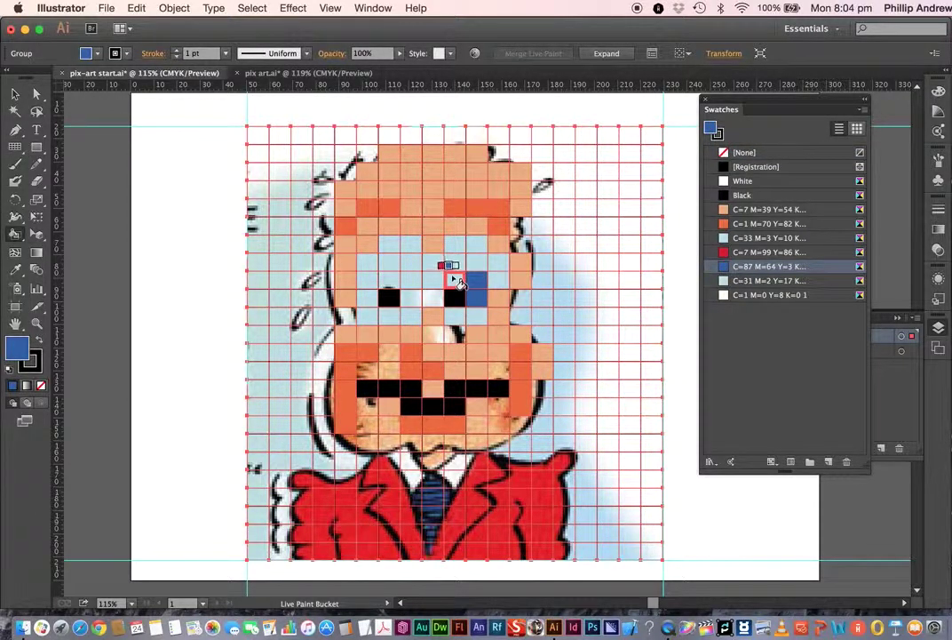
left_click(410, 299)
left_click(408, 283)
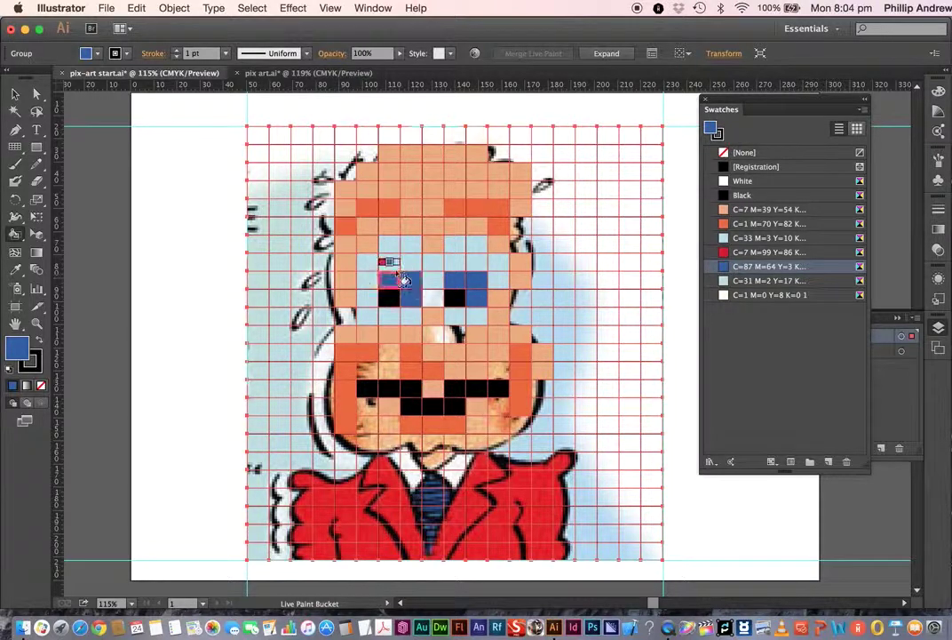
left_click(397, 281)
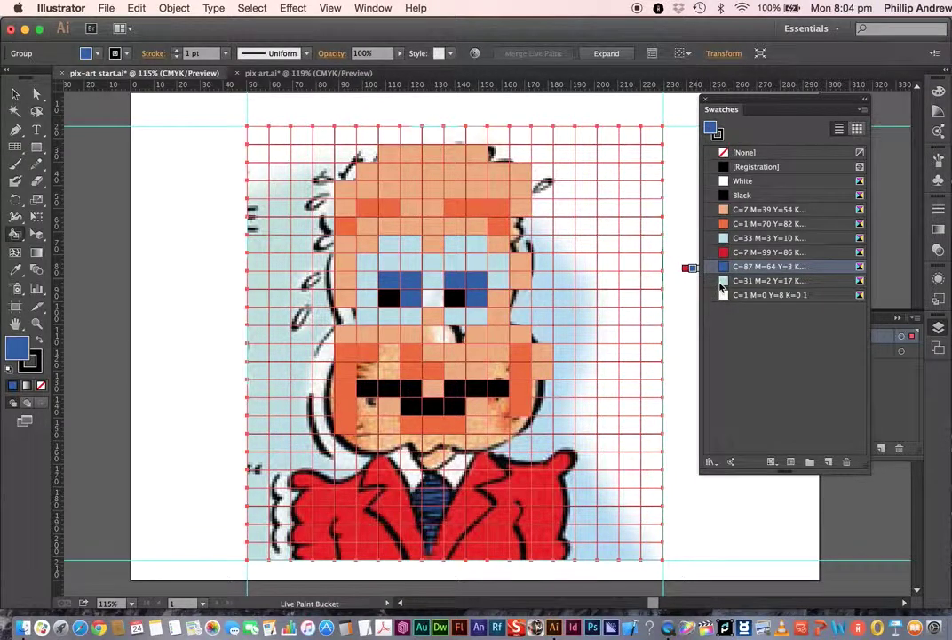
Paint a highlight in the upper-right cell of each iris with the off-white swatch C=1 M=0 Y=8.
key("Right")
key("Right")
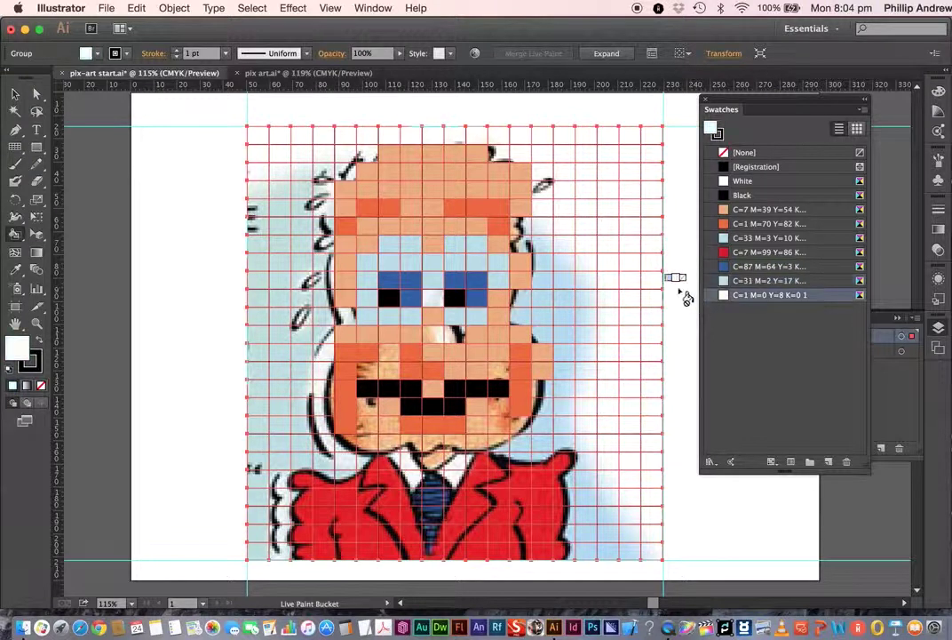
left_click(477, 281)
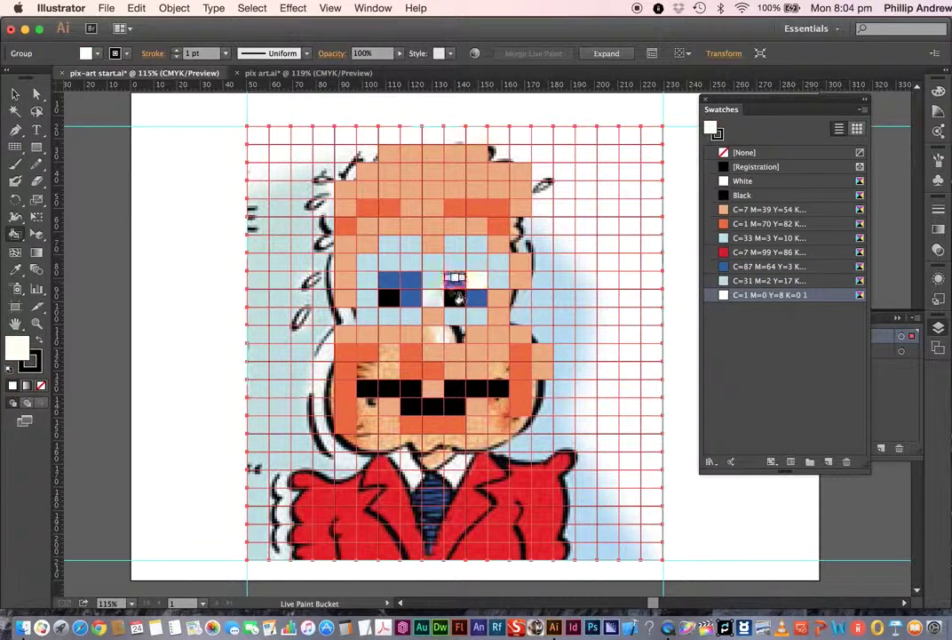
left_click(423, 282)
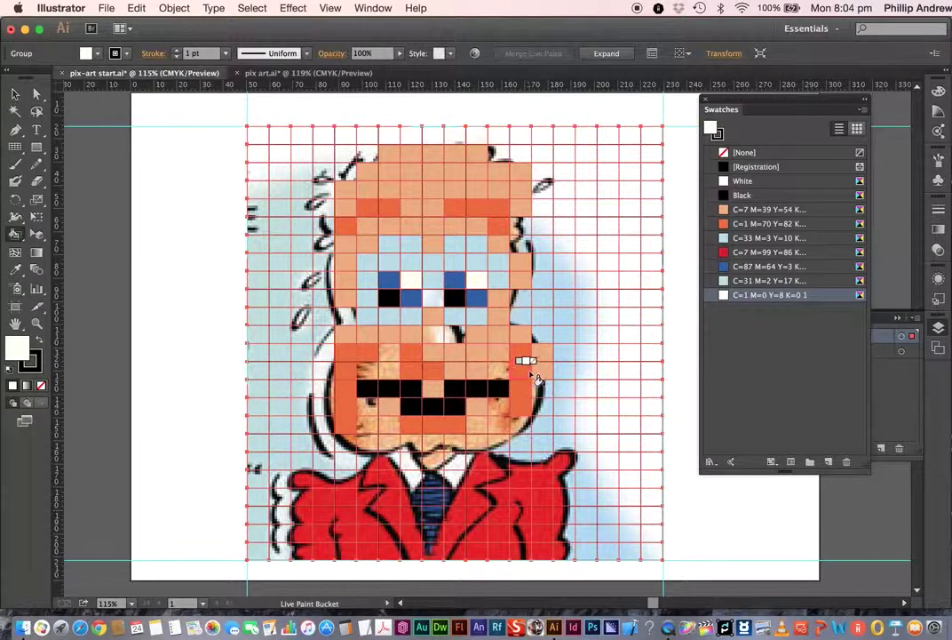
Select the whole Live Paint grid, set its stroke to None and deselect it.
left_click(11, 93)
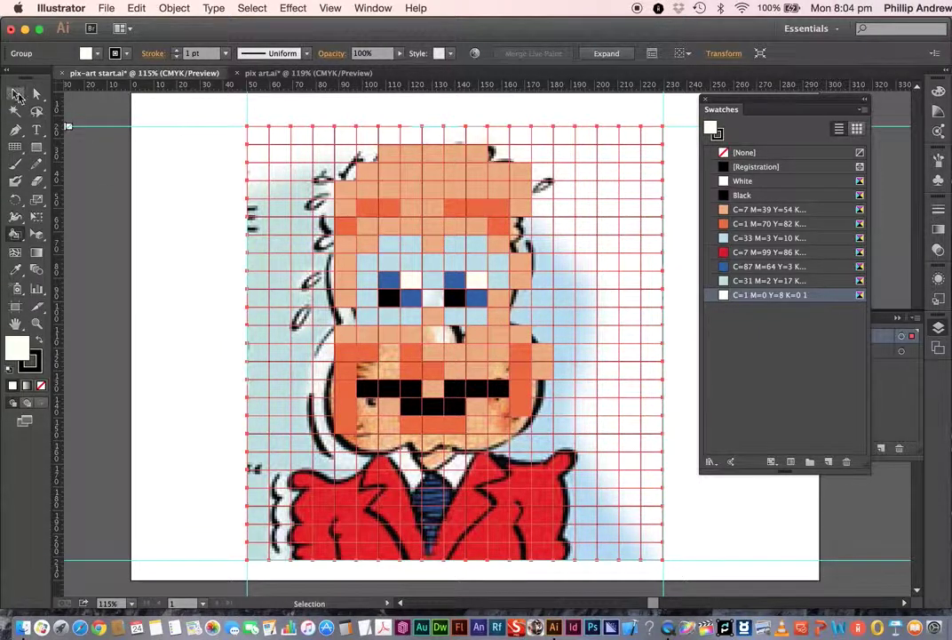
left_click(166, 205)
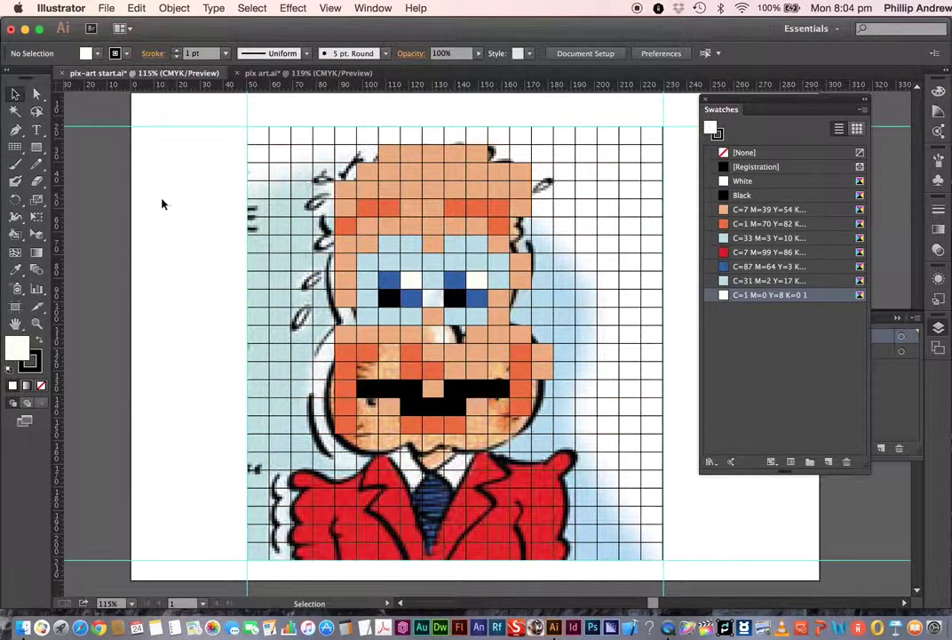
mouse_move(223, 116)
left_mouse_down()
mouse_move(270, 389)
mouse_move(446, 559)
mouse_move(695, 573)
mouse_move(659, 538)
left_mouse_up()
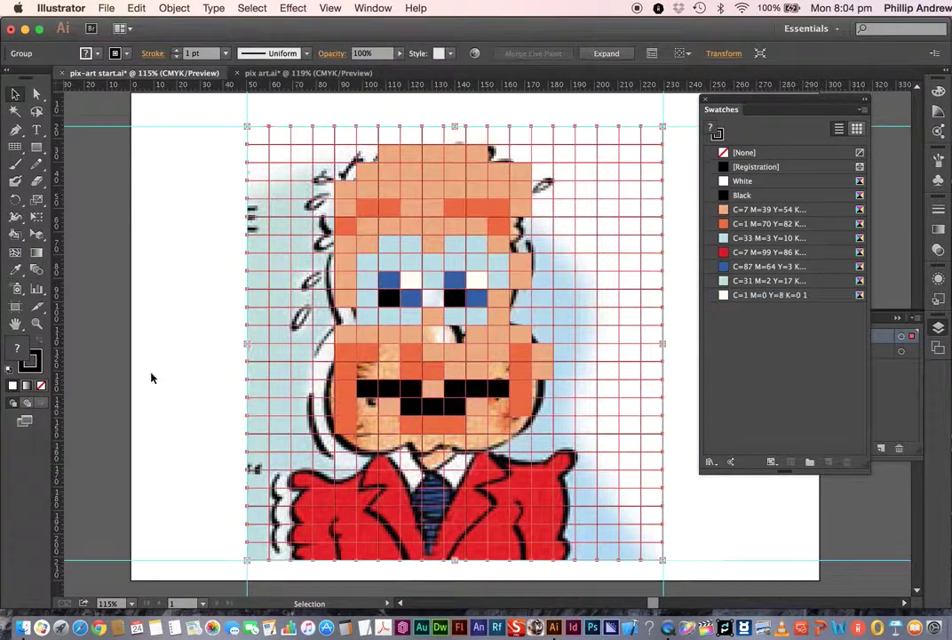
left_click(38, 371)
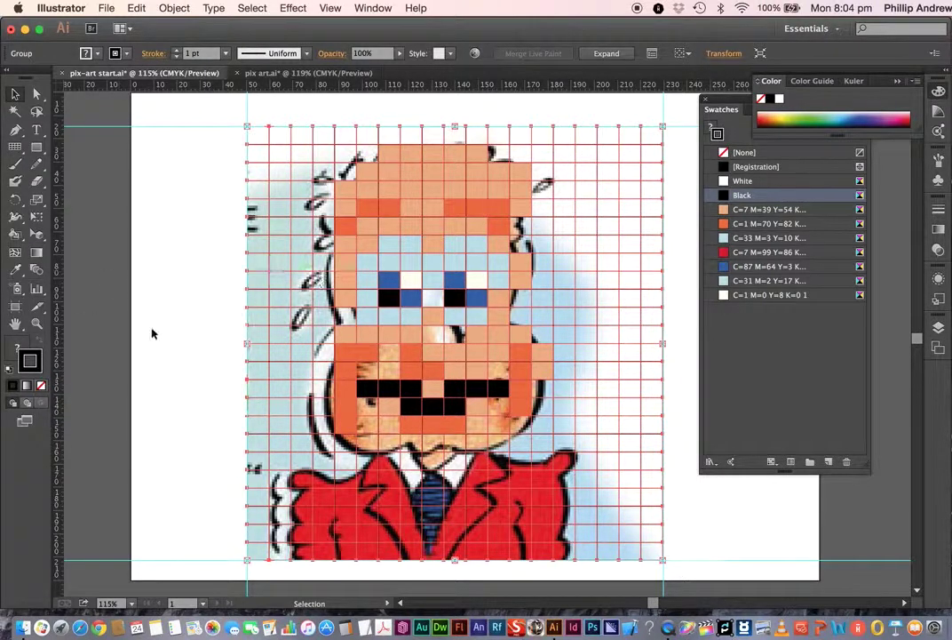
left_click(40, 386)
left_click(184, 255)
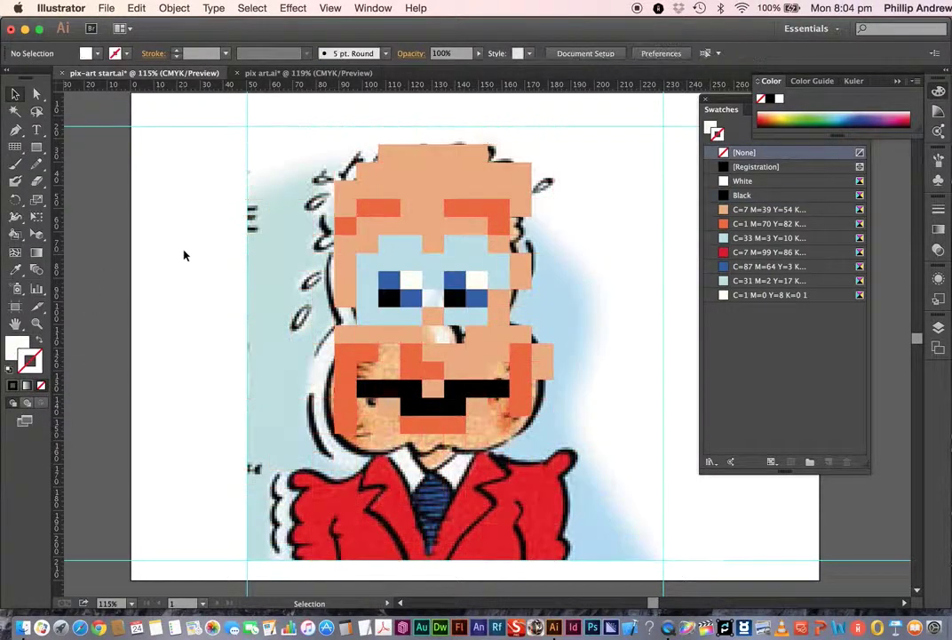